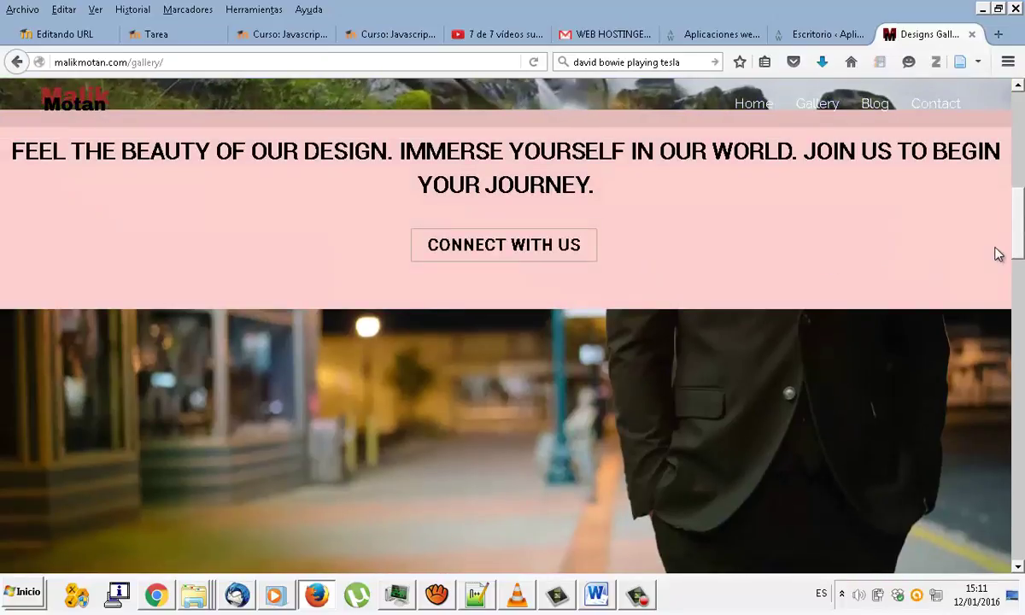
Browse the sample site's gallery, viewing Full Details, Volcano Mystery and Tools Sophisticated enlarged, and close the enlarged view.
scroll(1019, 299, "down", 3)
left_click_drag(1020, 299, 955, 426)
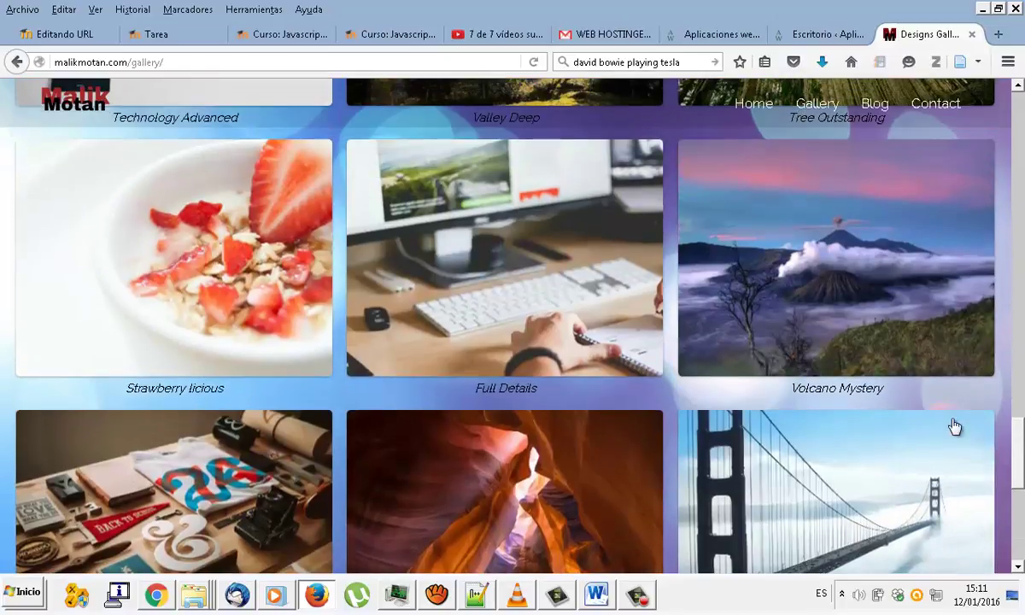
left_click(529, 247)
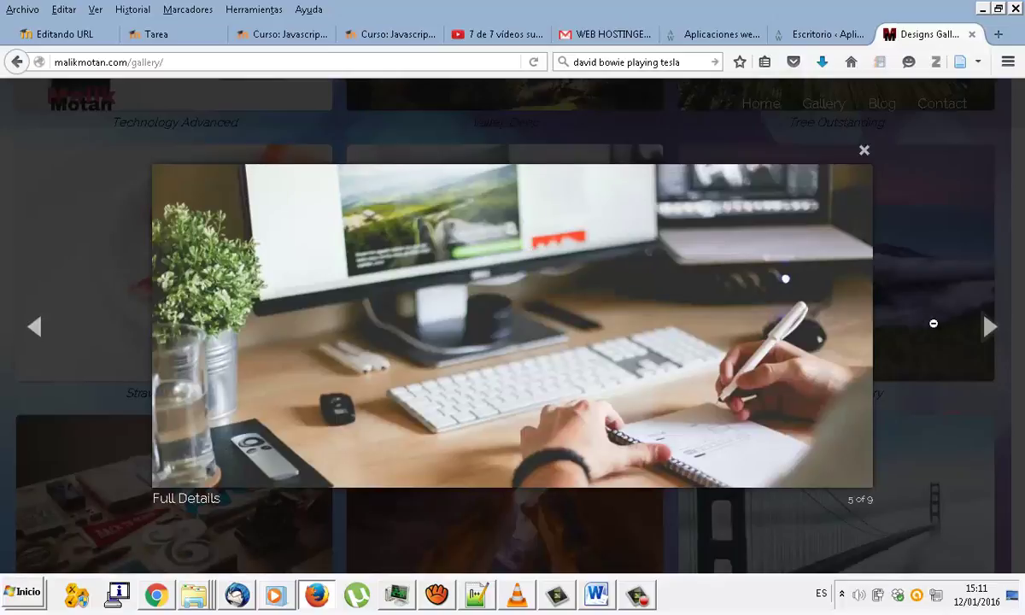
left_click(988, 329)
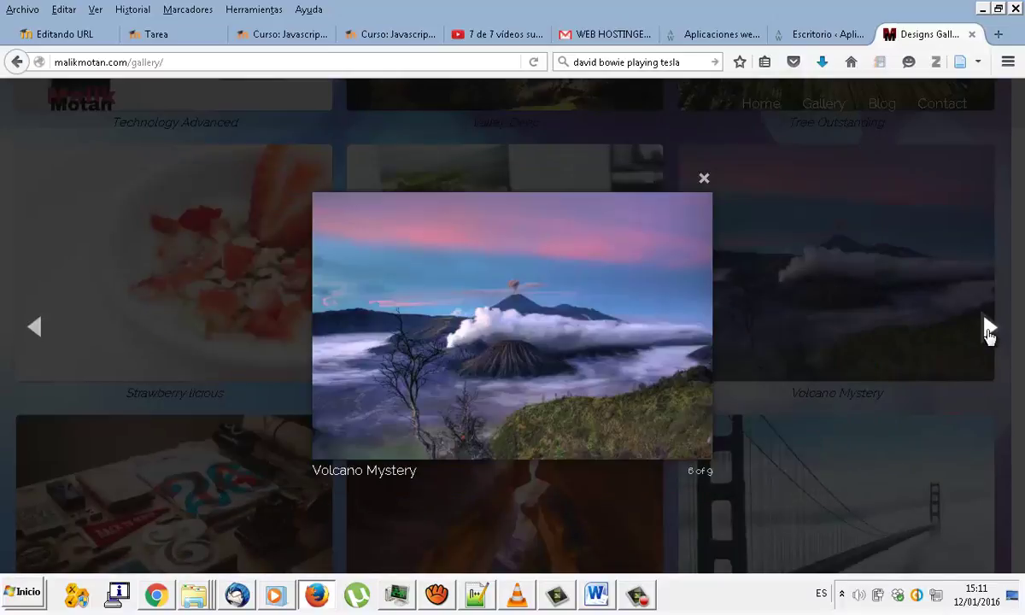
left_click(989, 330)
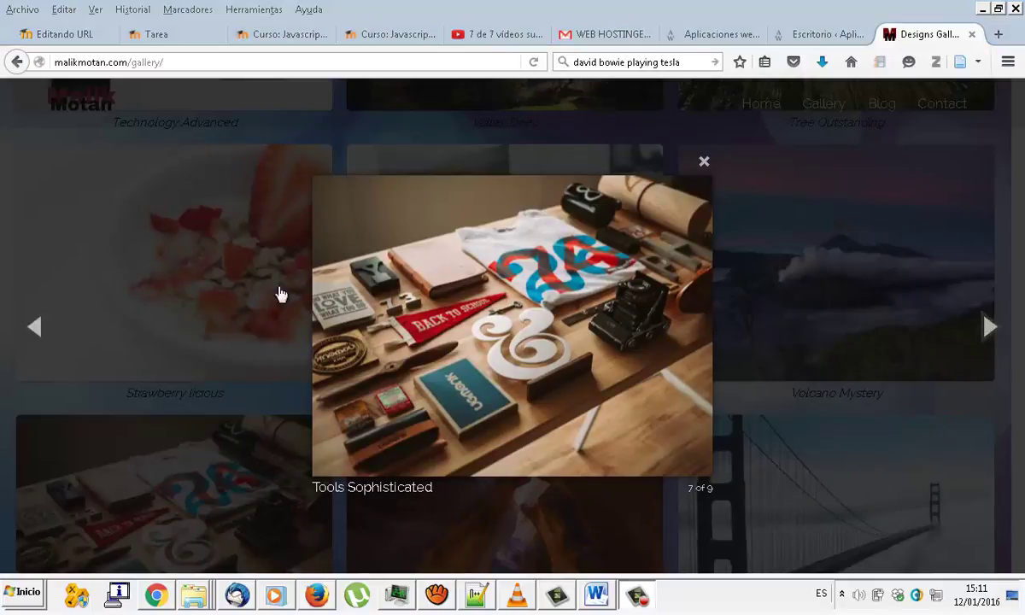
left_click(705, 160)
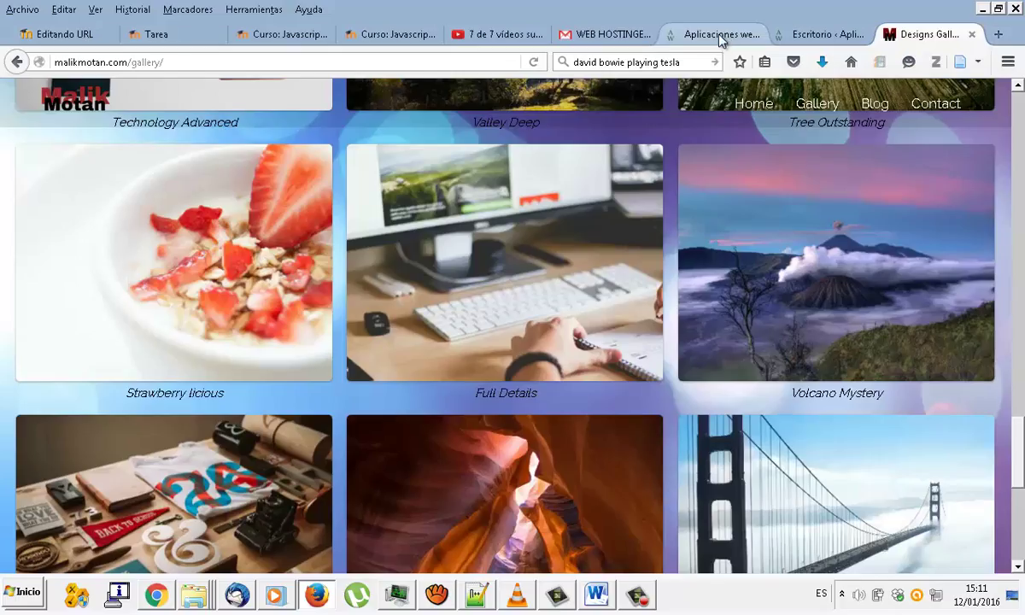
Add a new page titled "Galería" to the Aplicaciones web IES Kursaal site.
left_click(679, 35)
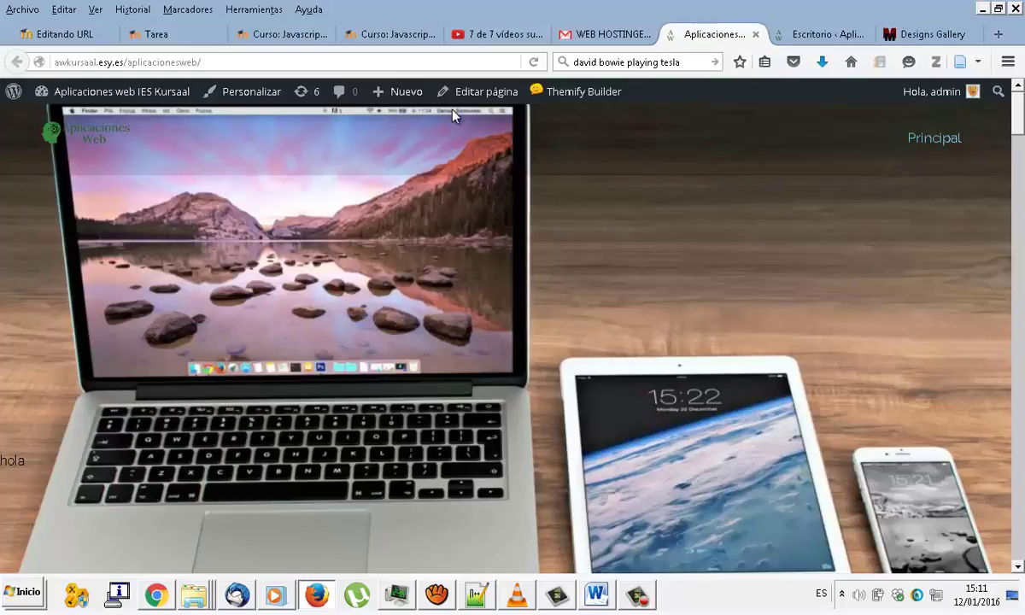
mouse_move(413, 94)
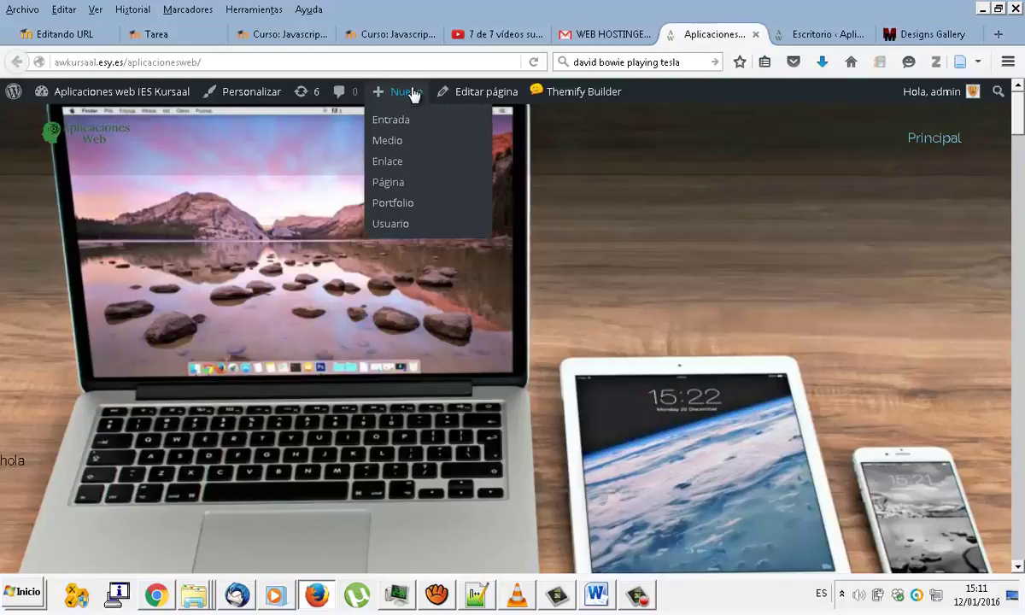
left_click(395, 186)
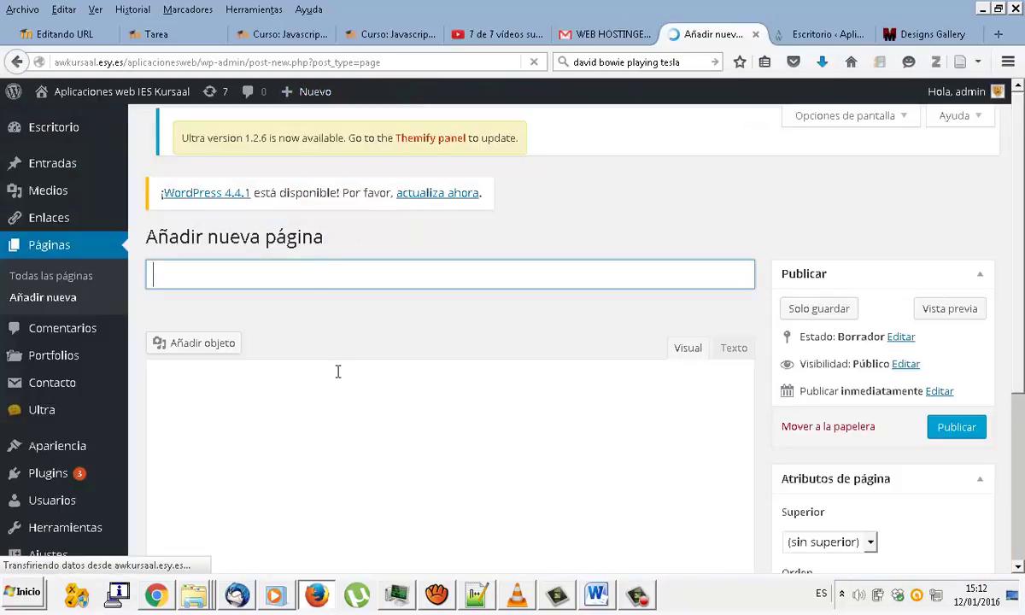
type("Ga")
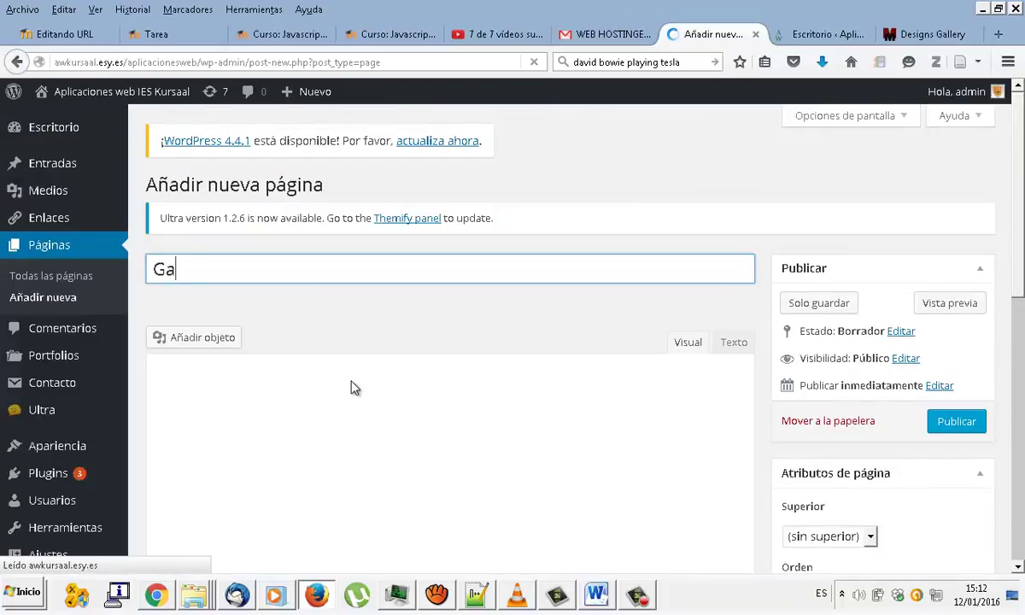
type("lería")
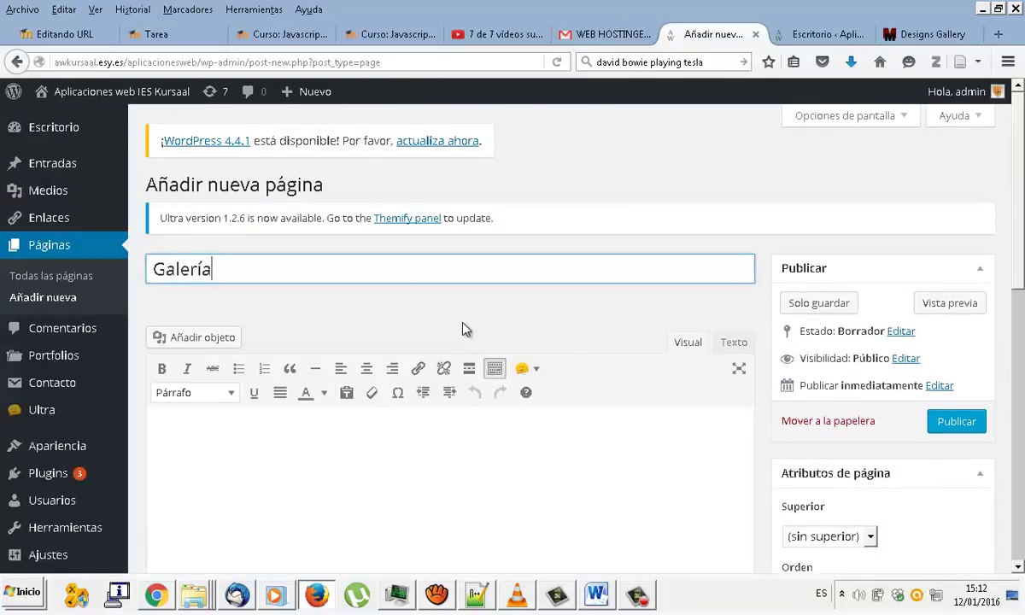
Configure the page options with full content width, Image Hover Filter None and Hide Page Title Yes.
scroll(465, 329, "down", 5)
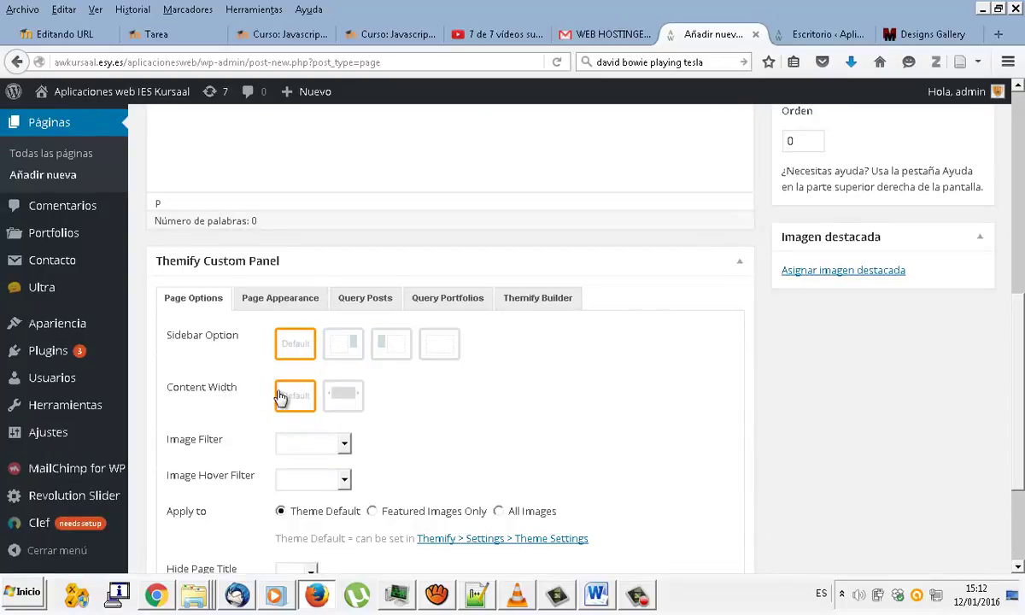
left_click(337, 398)
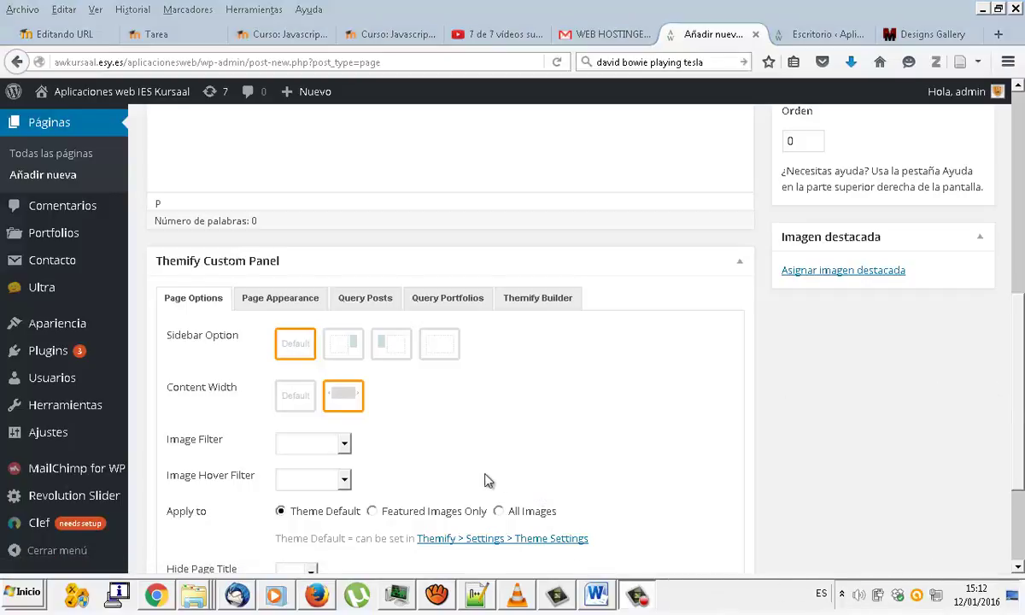
left_click(345, 480)
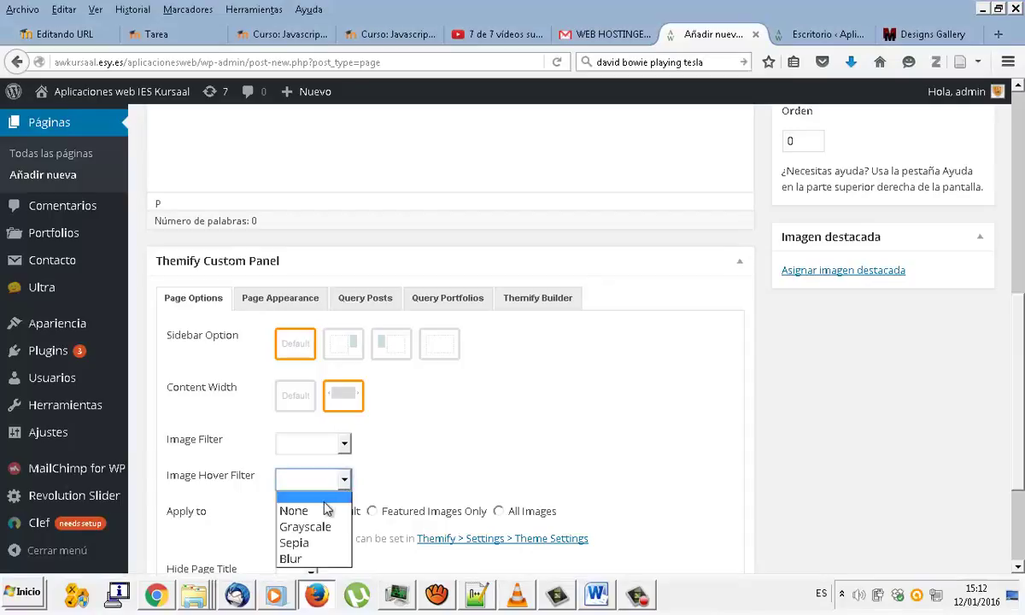
left_click(324, 513)
scroll(377, 449, "down", 3)
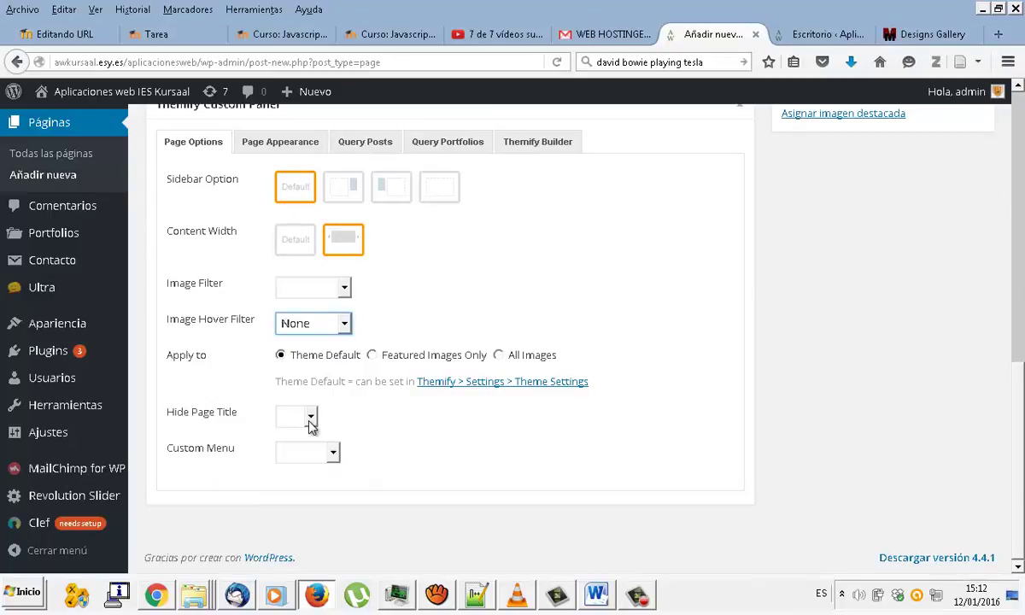
left_click(311, 419)
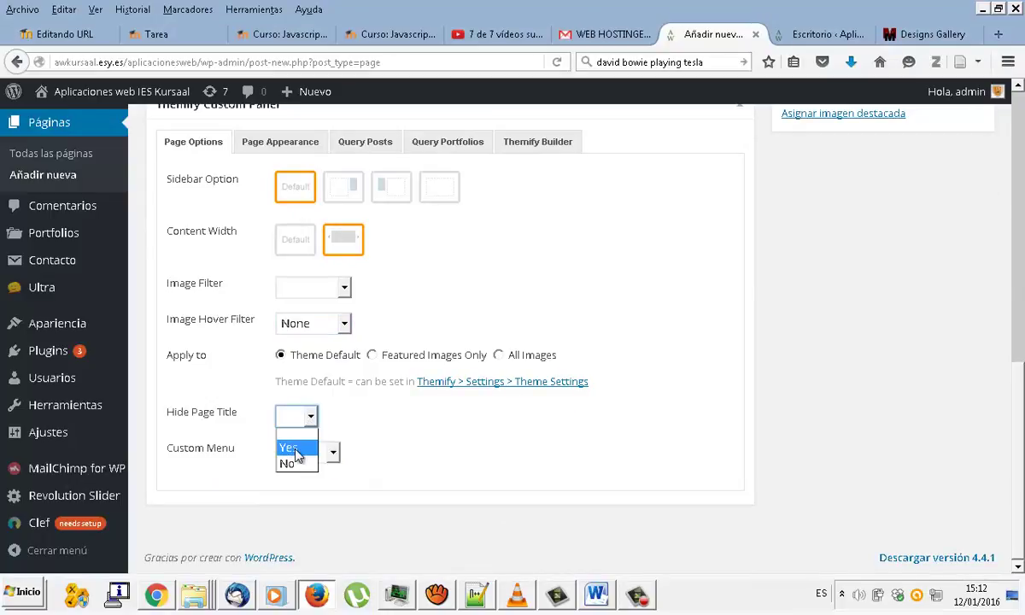
left_click(296, 450)
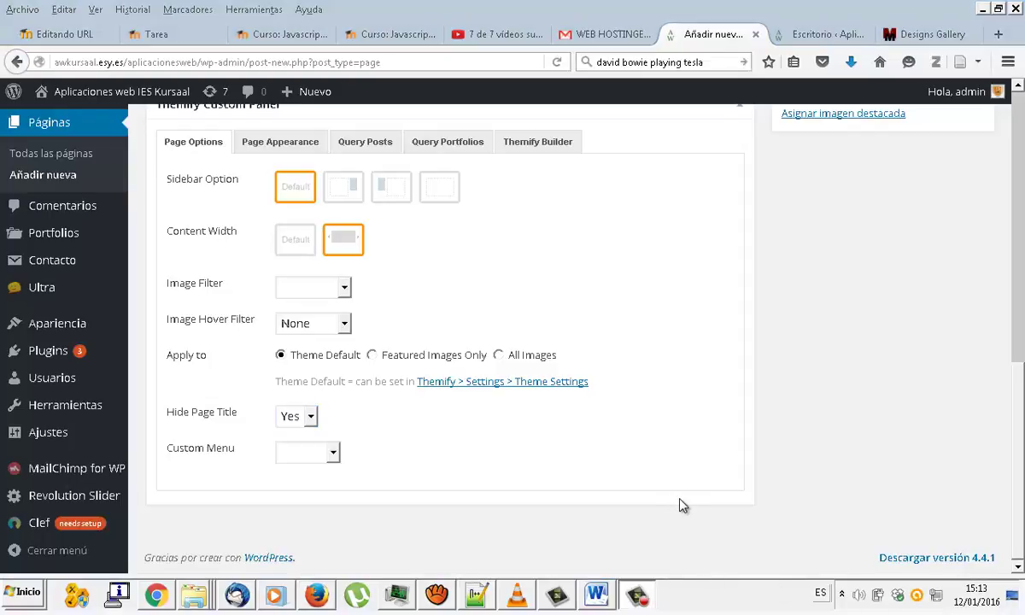
Publish the Galería page and turn on the builder on its live page.
left_click(760, 394)
scroll(778, 392, "up", 15)
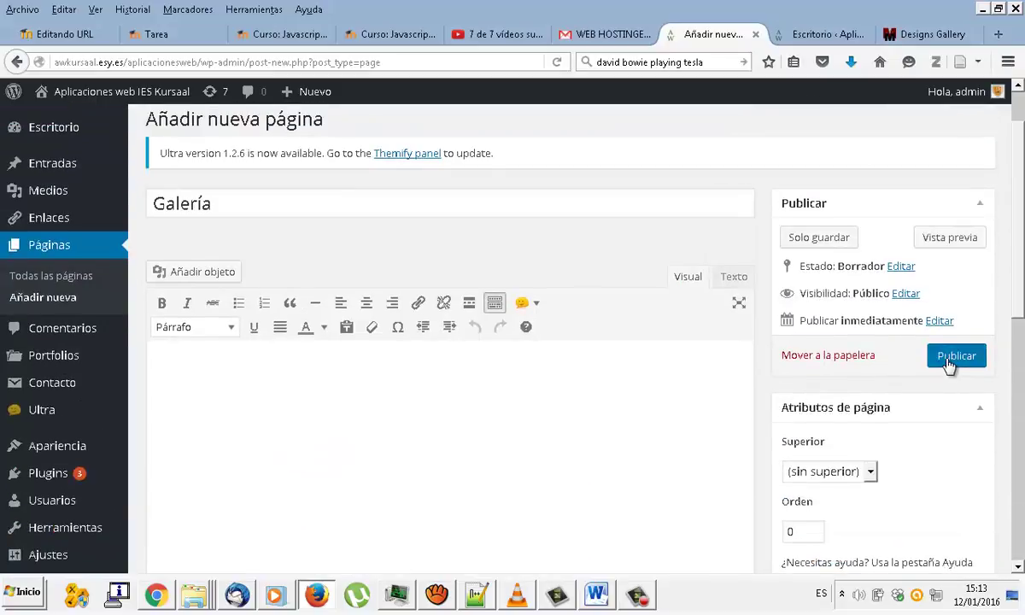
left_click(950, 359)
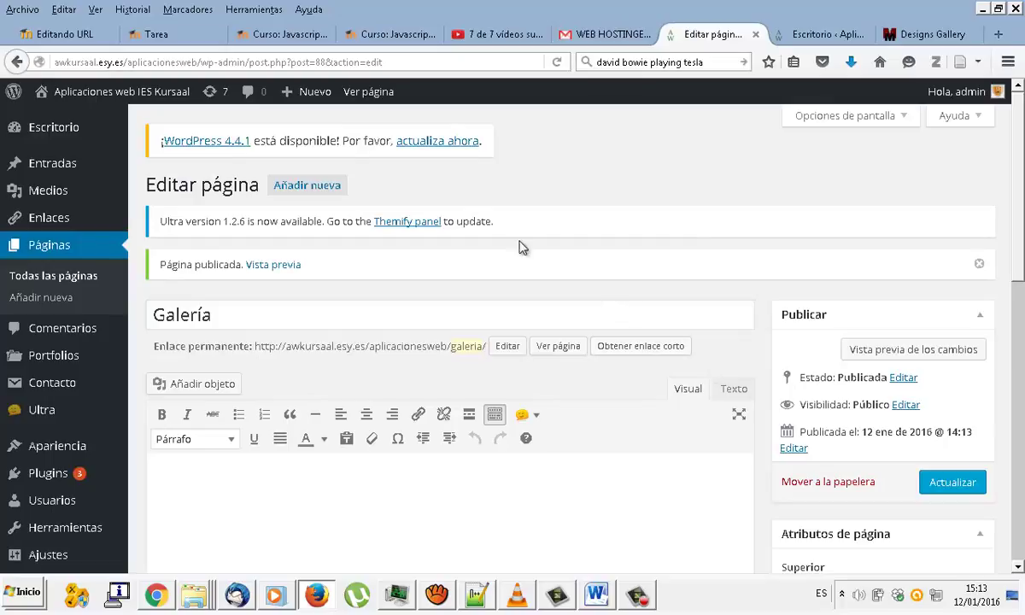
left_click(380, 96)
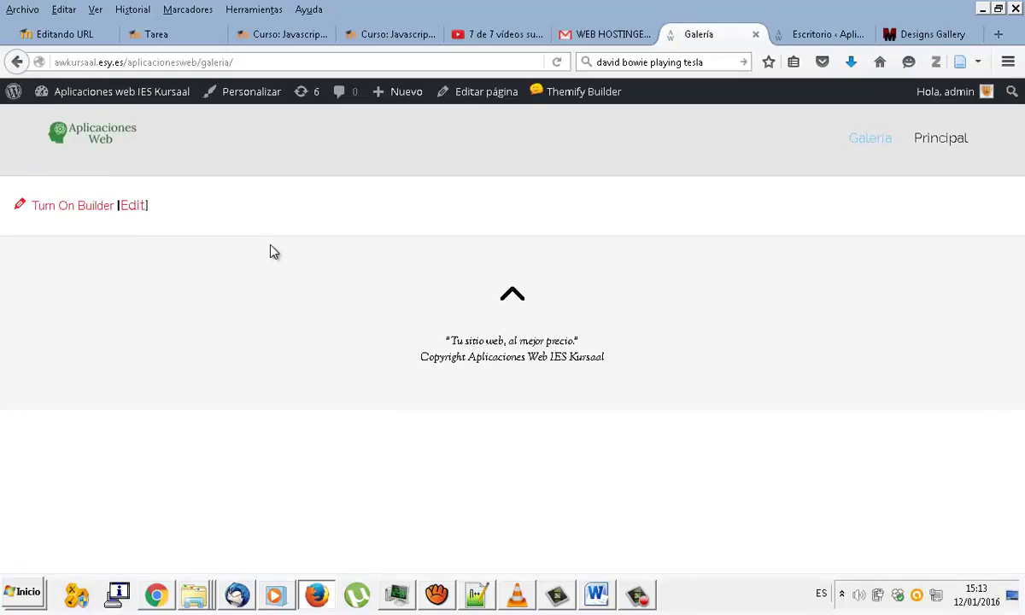
left_click(90, 214)
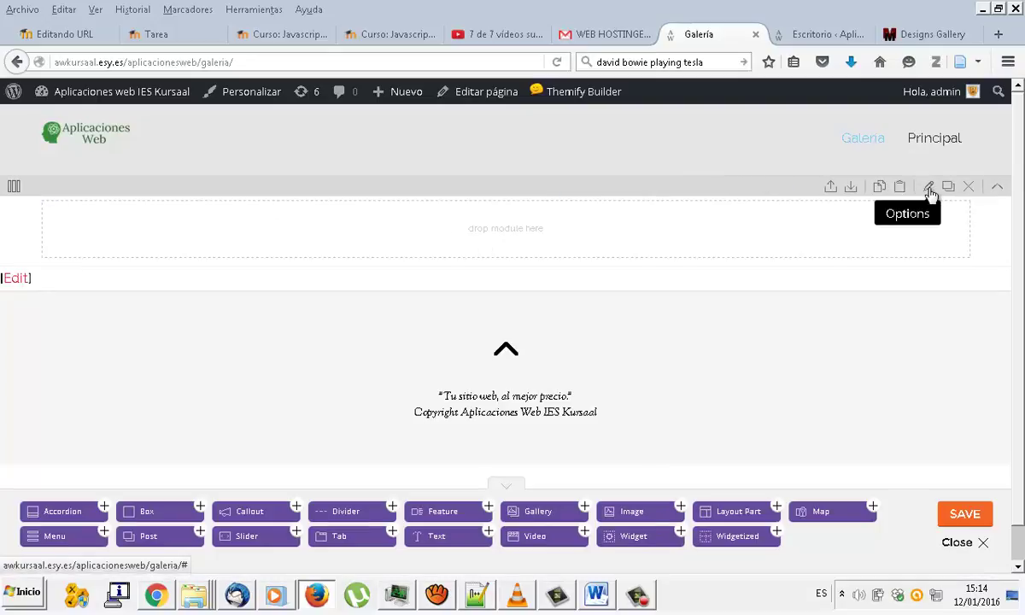
Give the empty row a fadeIn animation effect lasting 1 second and playing 1 time.
left_click(930, 193)
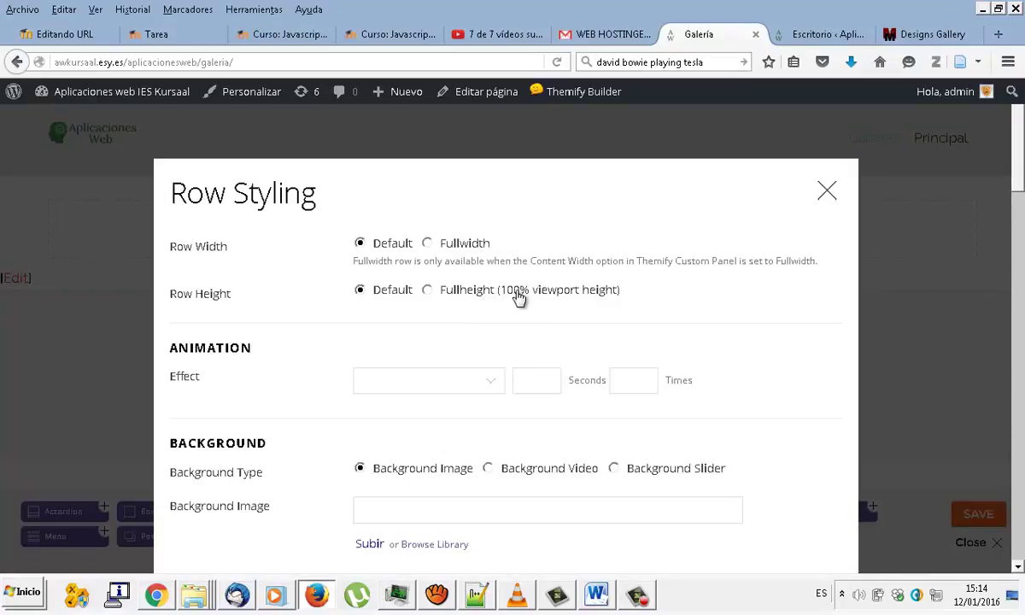
scroll(518, 296, "down", 1)
left_click(496, 335)
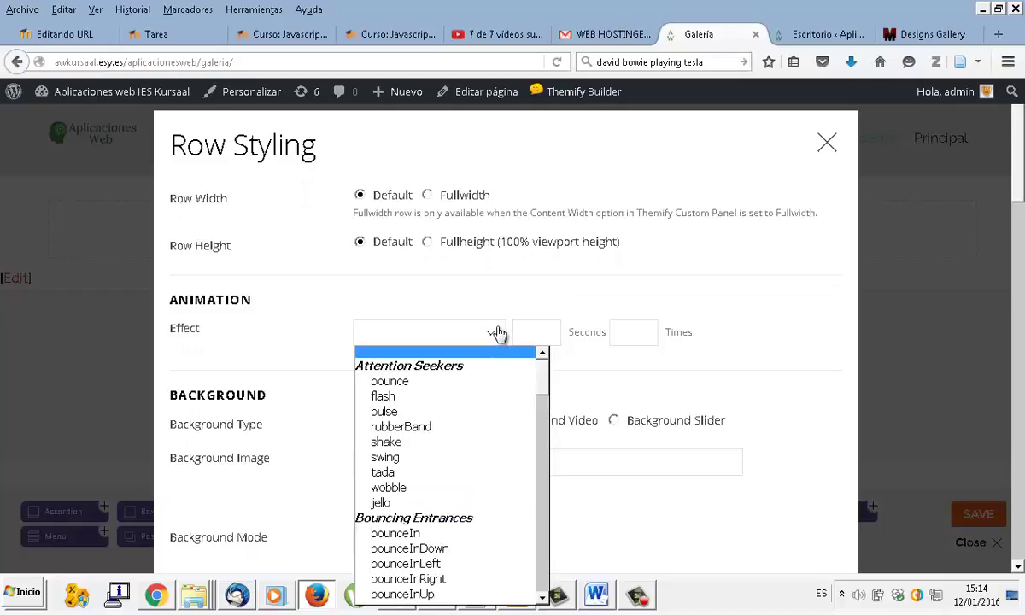
key("f")
key("a")
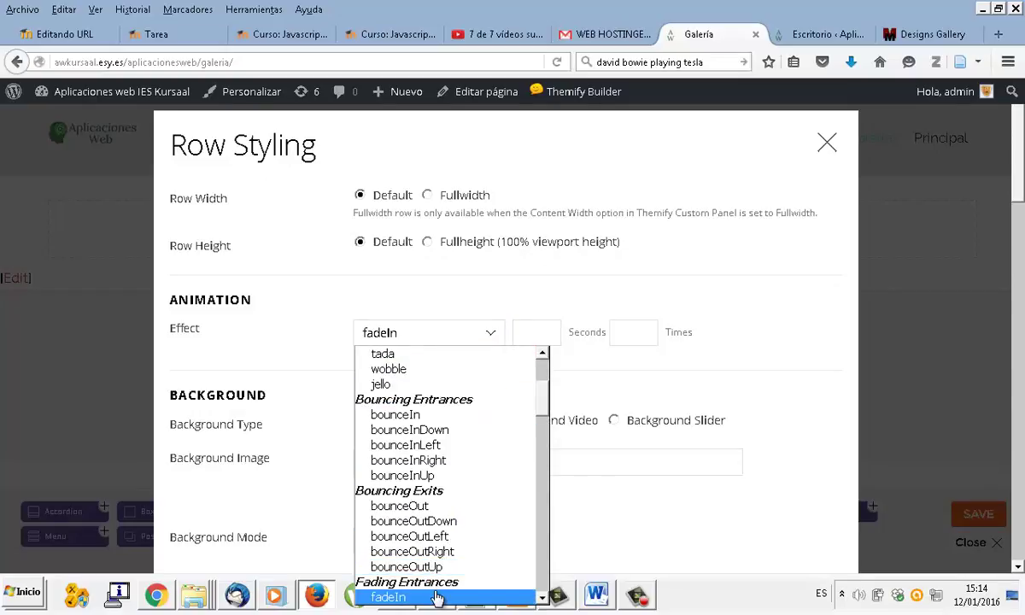
left_click(436, 598)
left_click(528, 336)
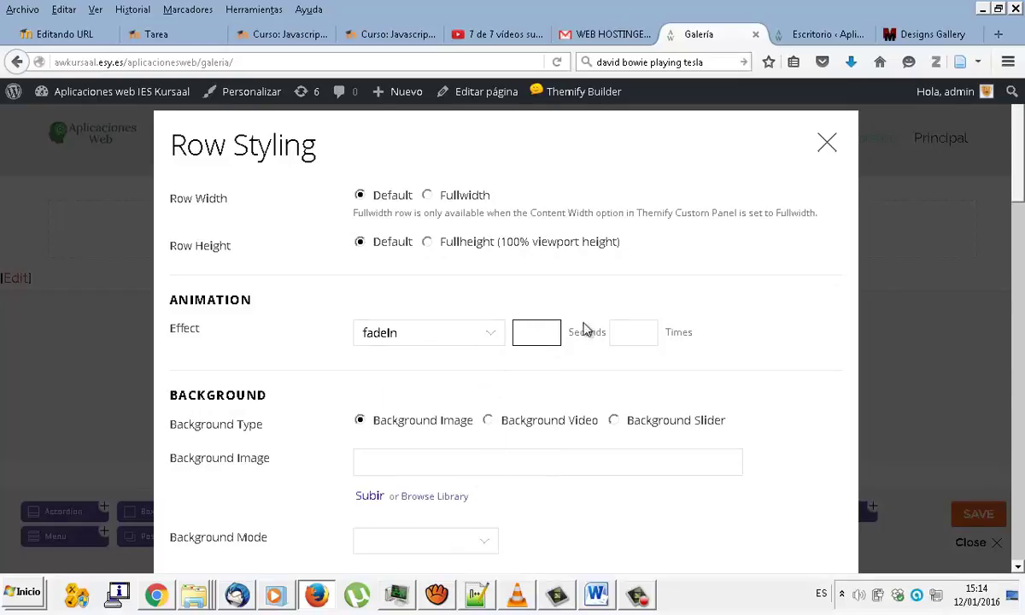
type("1")
left_click(622, 336)
type("1")
scroll(510, 363, "down", 1)
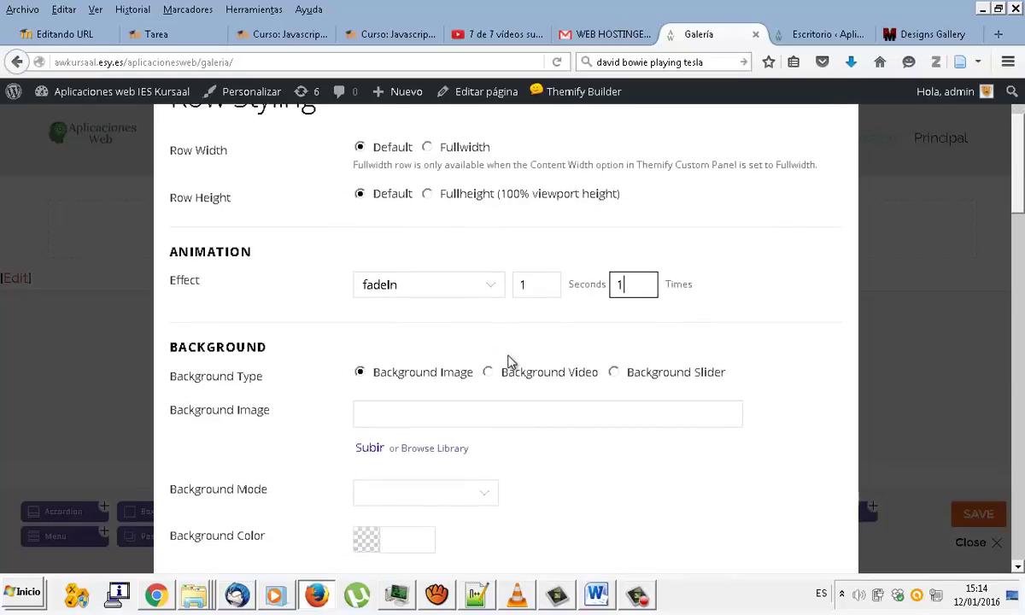
Set the row's background type to Background Video and try to upload a file directly from the My Content folder.
left_click(488, 372)
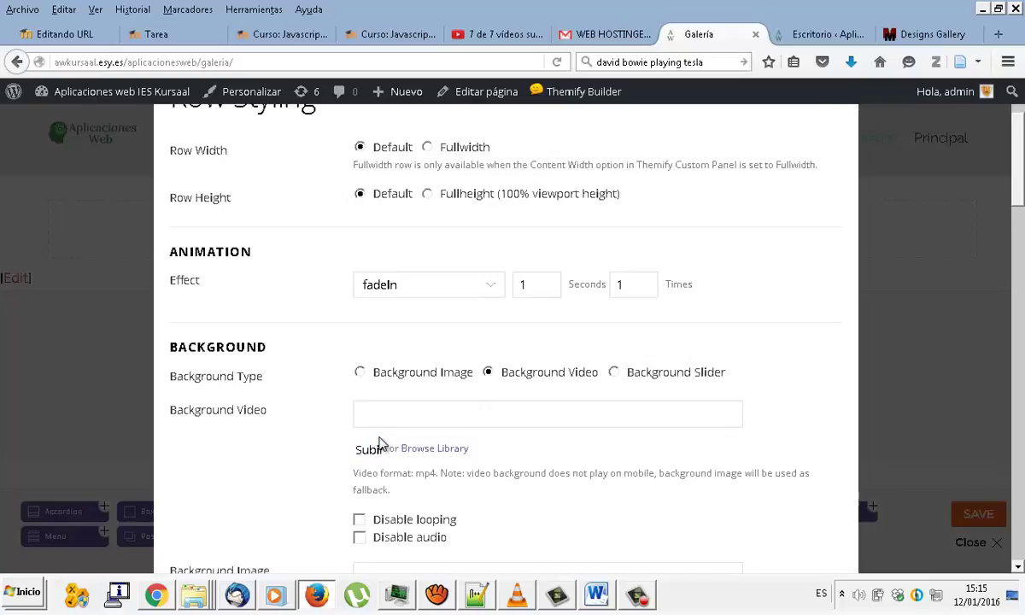
left_click(377, 447)
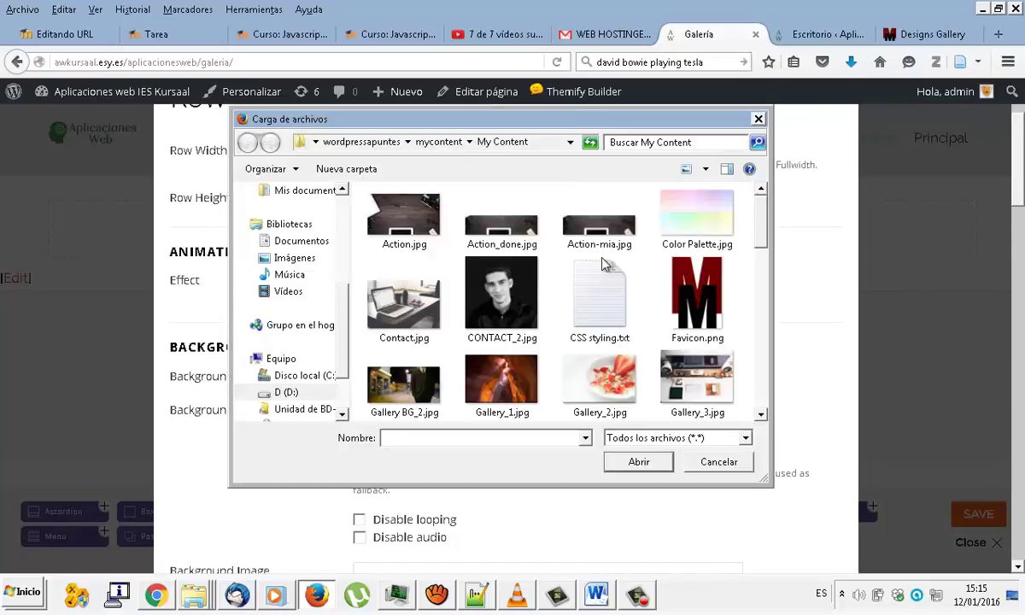
left_click_drag(766, 236, 766, 396)
double_click(663, 309)
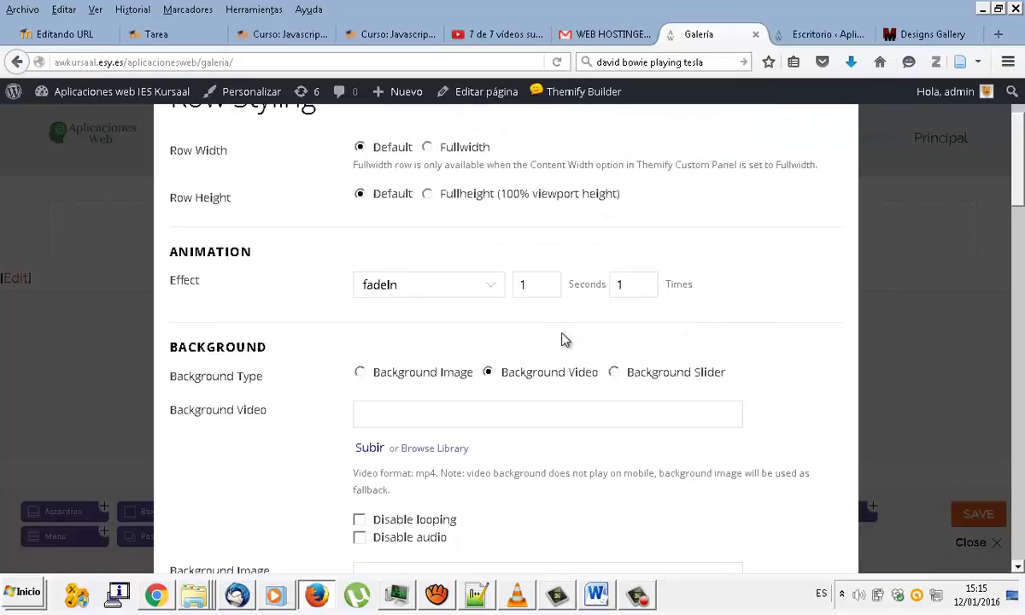
scroll(504, 372, "down", 1)
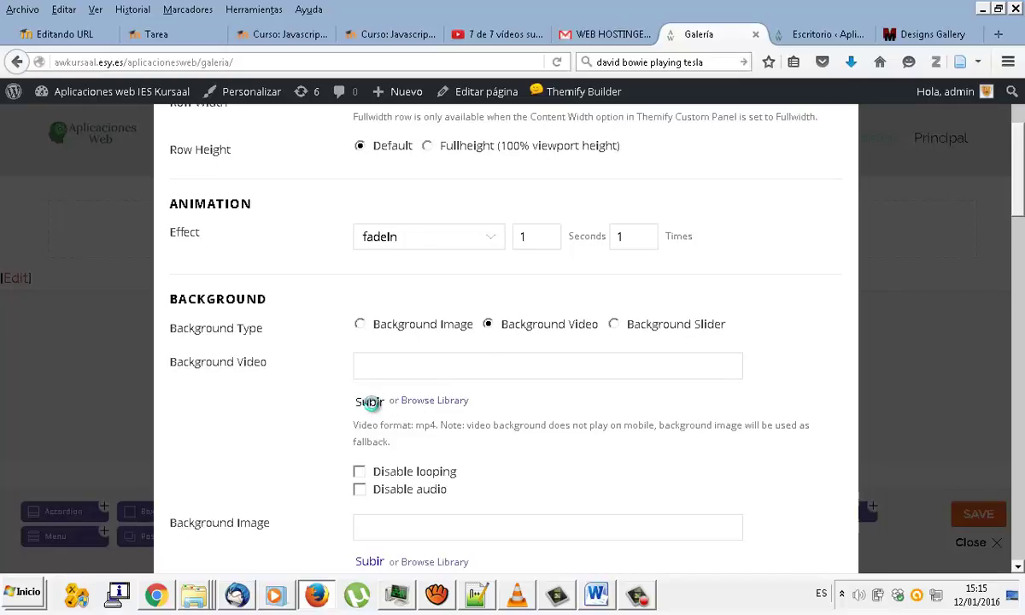
left_click(371, 403)
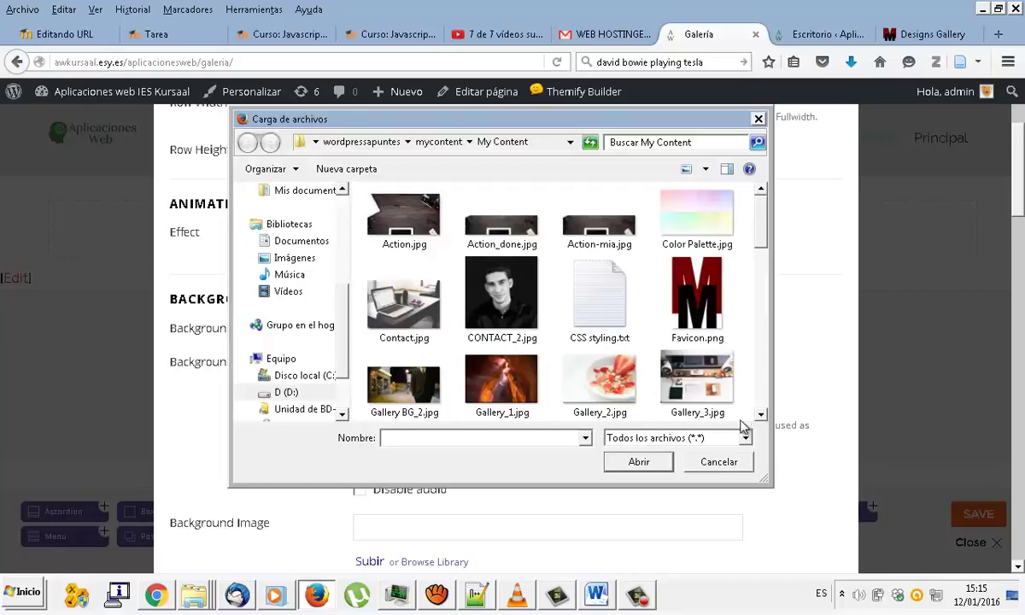
left_click(726, 462)
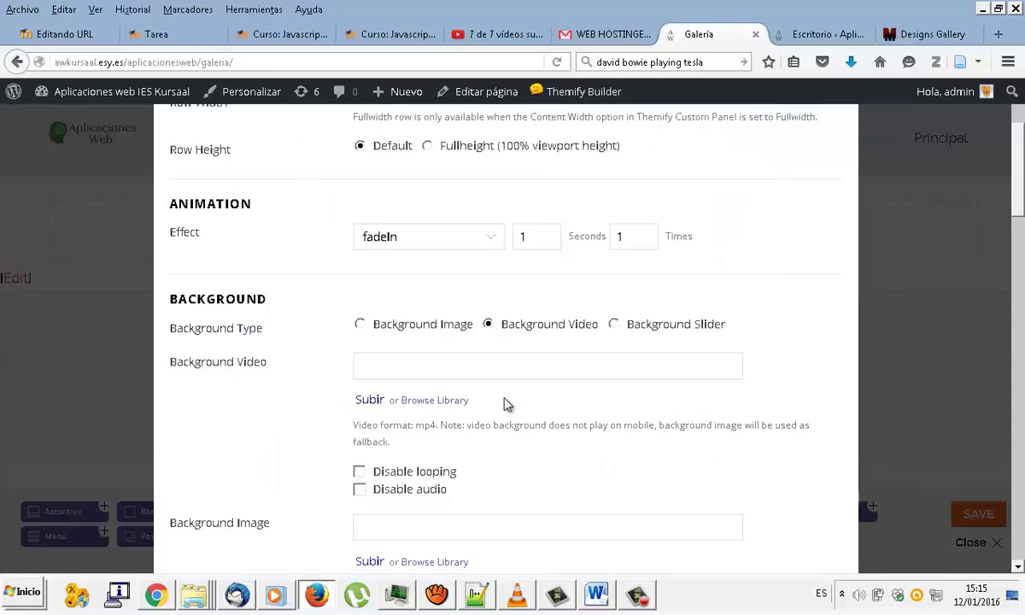
Try to upload The Water.mp4 from My Content through the media library as the row's background video.
left_click(424, 402)
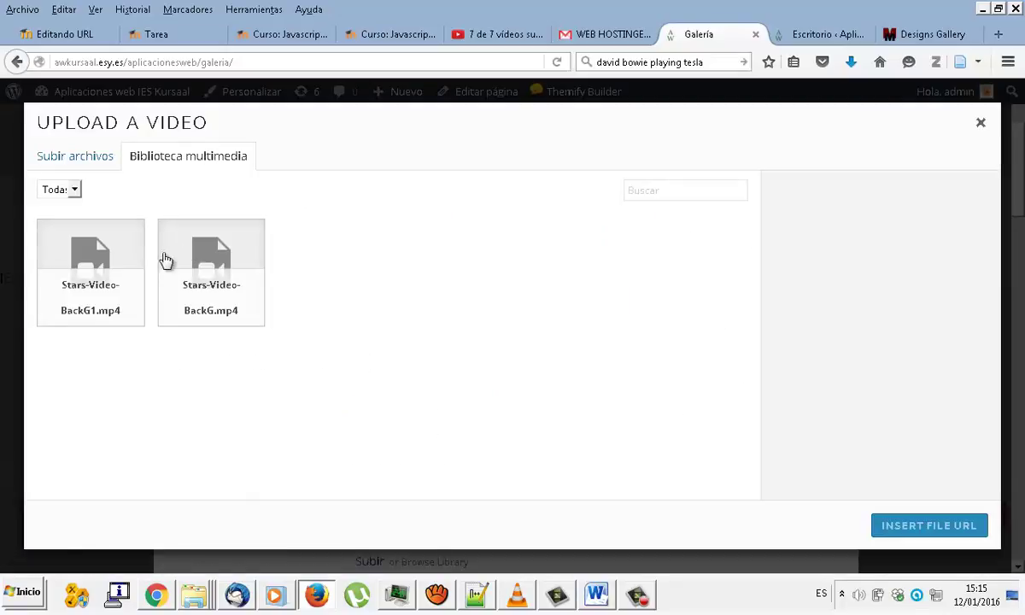
left_click(79, 158)
left_click(512, 388)
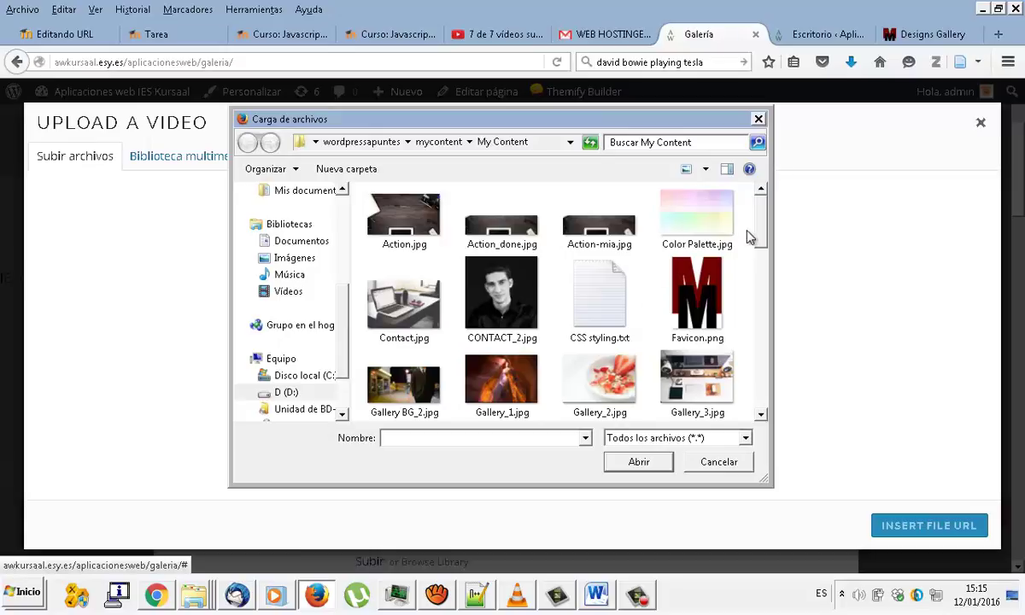
scroll(719, 345, "down", 10)
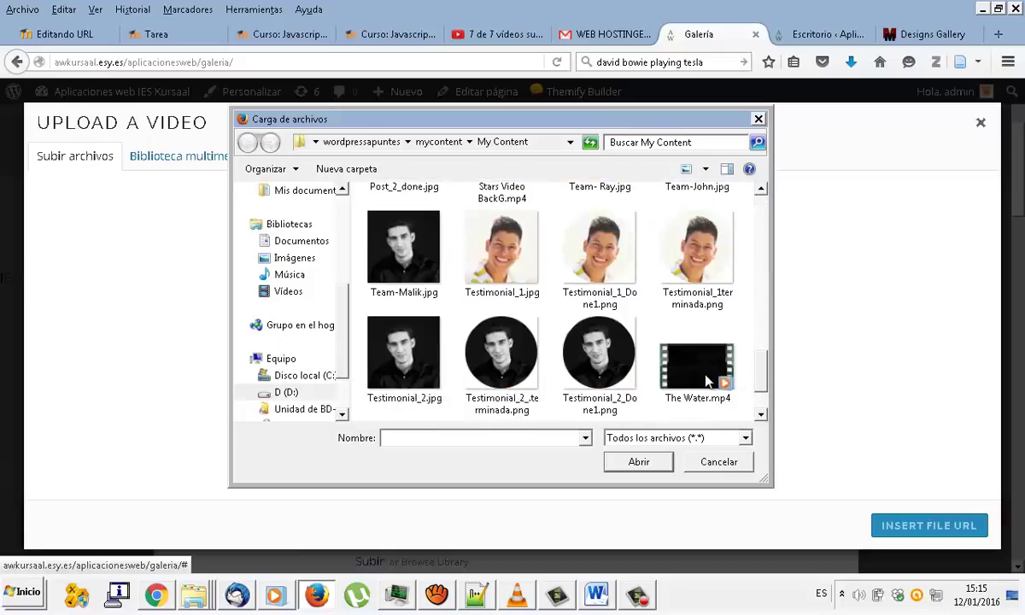
double_click(708, 375)
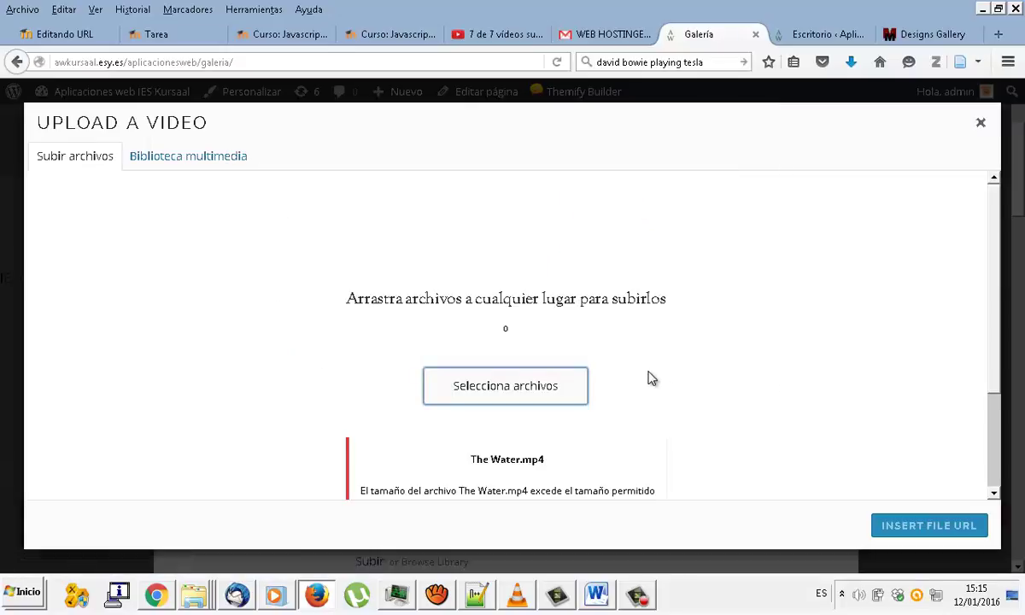
Check the site's maximum upload size and the size of The Water.mp4 in the My Content folder.
scroll(650, 376, "down", 3)
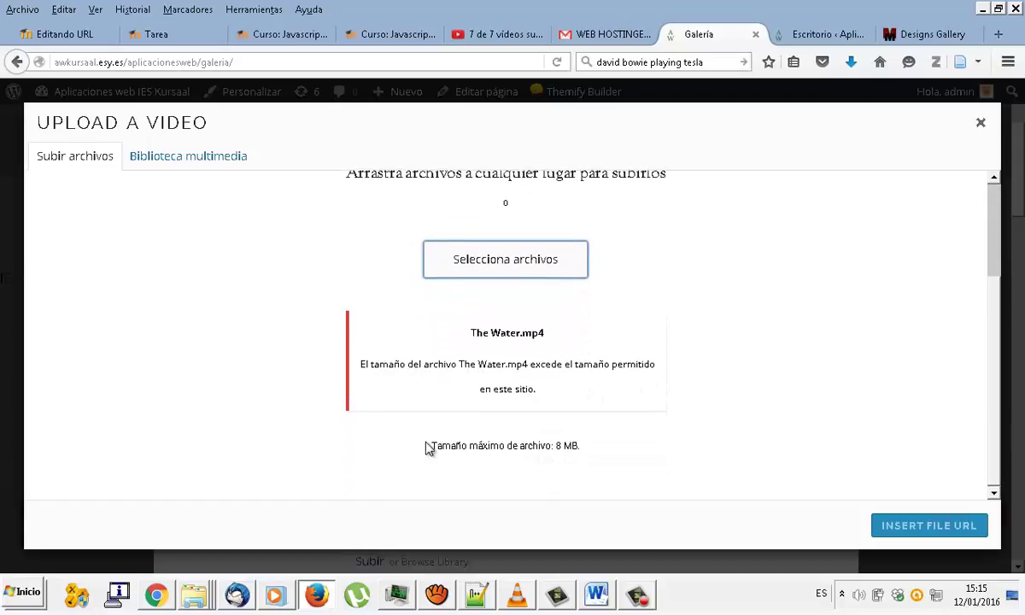
right_click(205, 602)
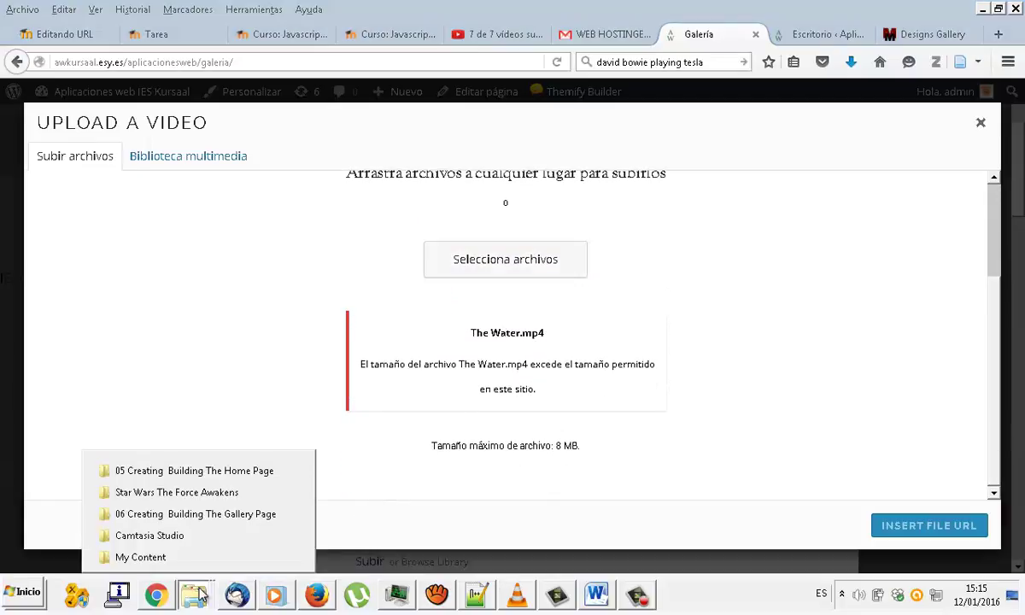
left_click(196, 557)
scroll(589, 430, "down", 10)
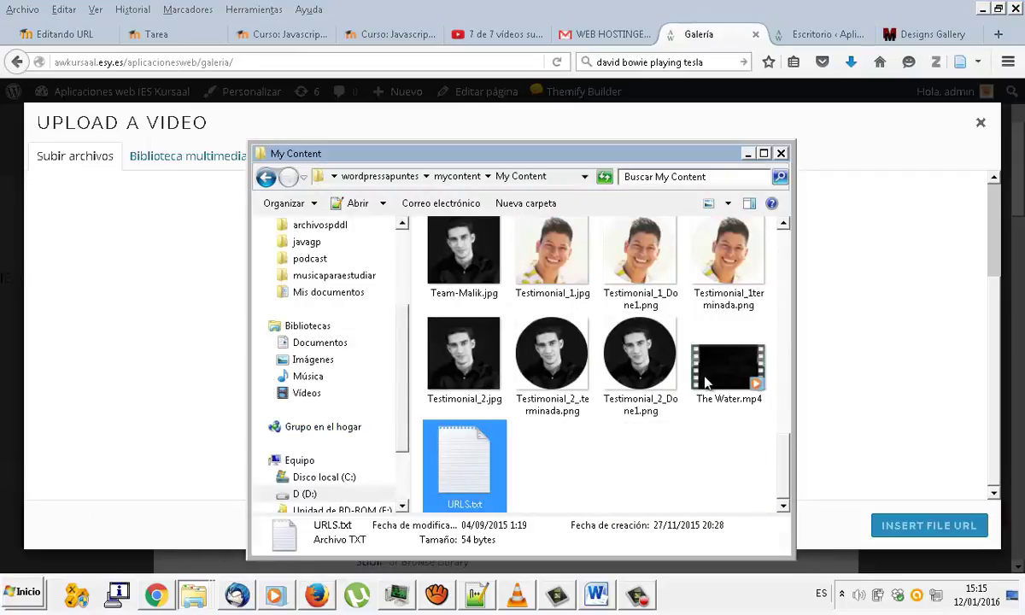
left_click(706, 383)
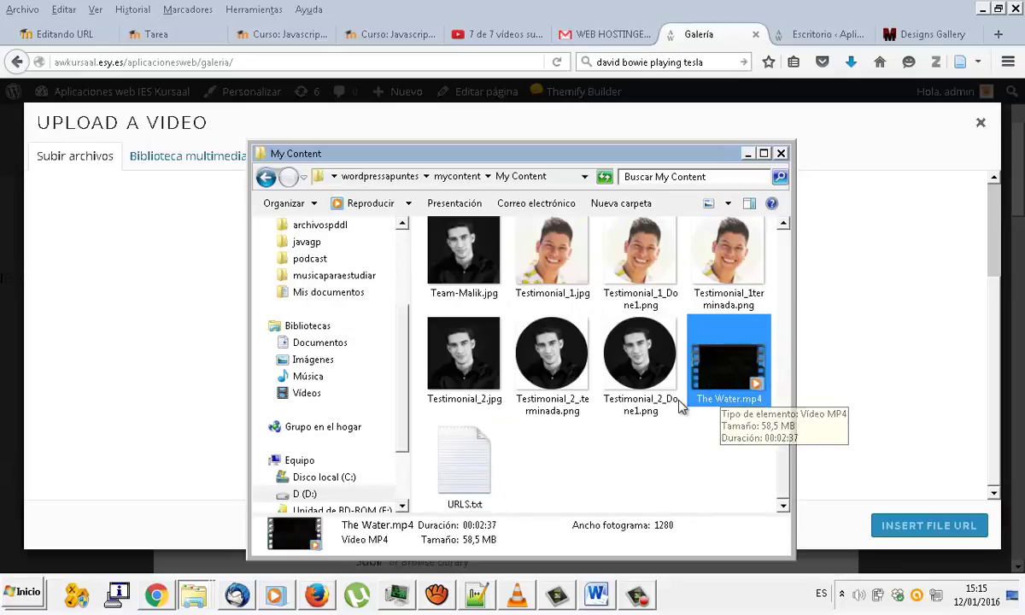
Find Stars Video BackG.mp4 in the My Content folder and check its size in the file properties.
scroll(681, 408, "up", 3)
scroll(681, 407, "up", 5)
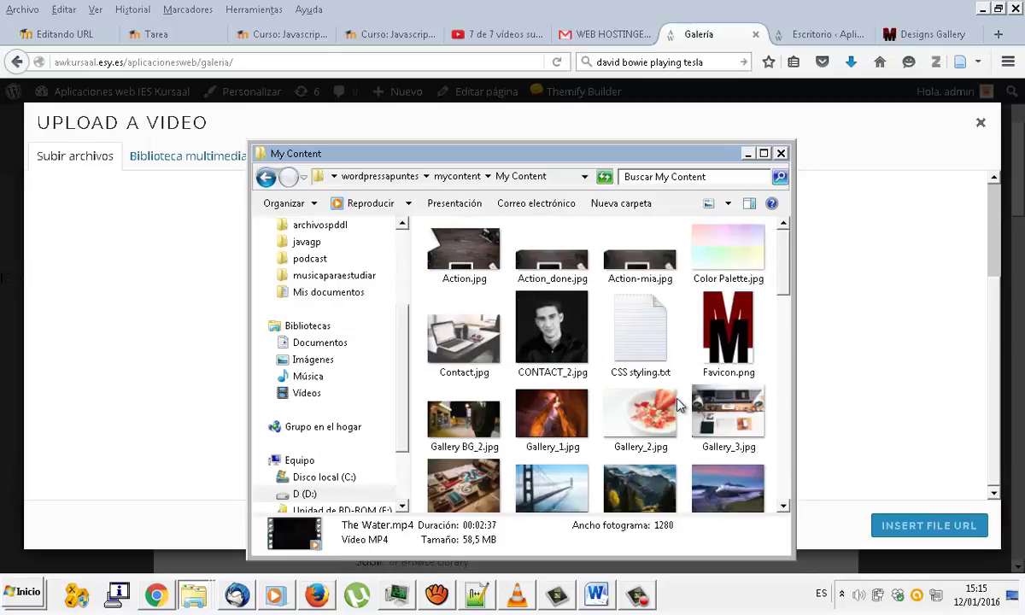
scroll(650, 402, "down", 5)
scroll(615, 394, "down", 1)
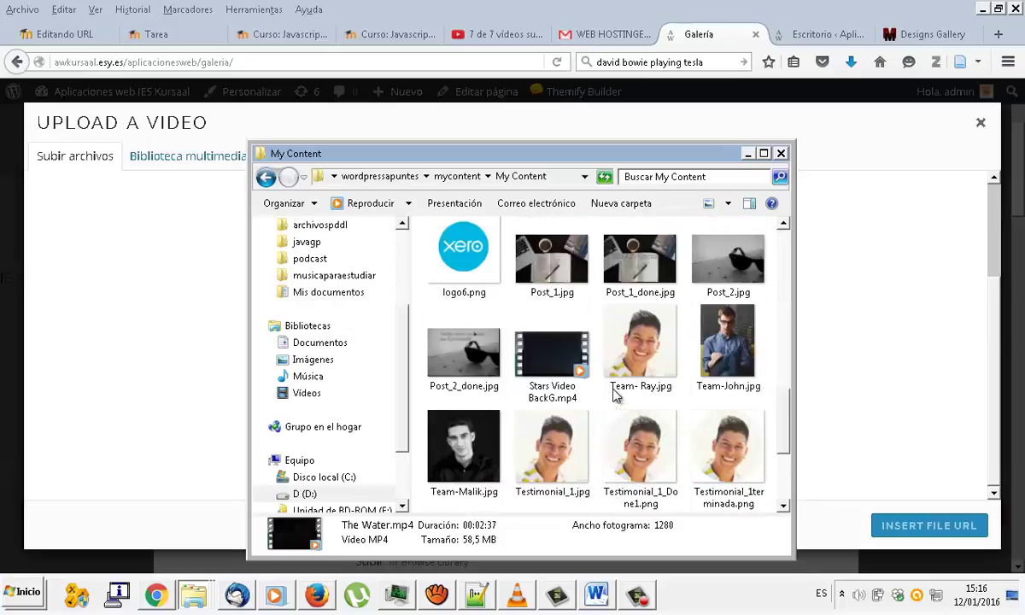
left_click(552, 367)
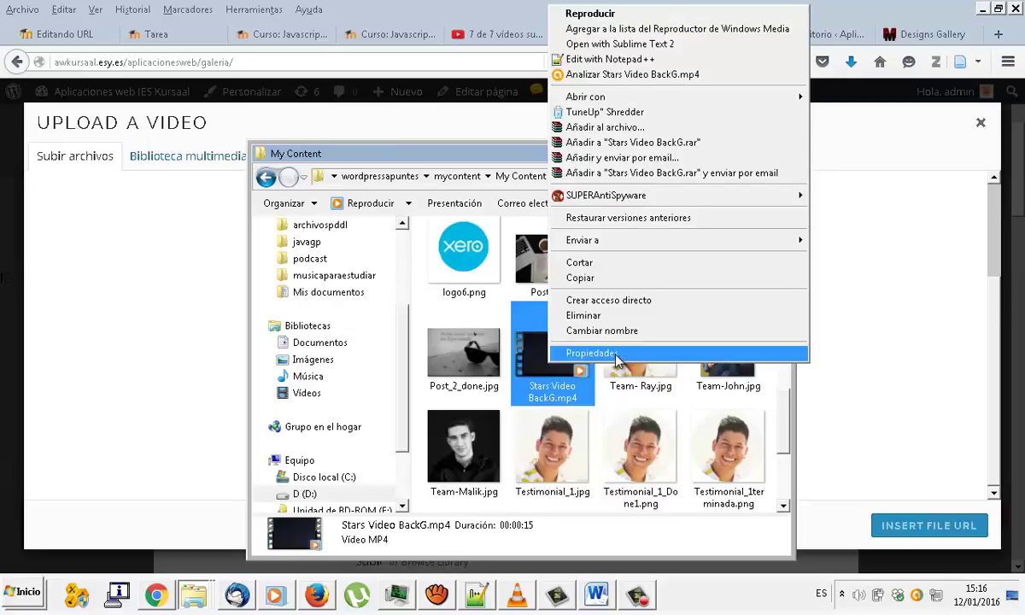
left_click(616, 353)
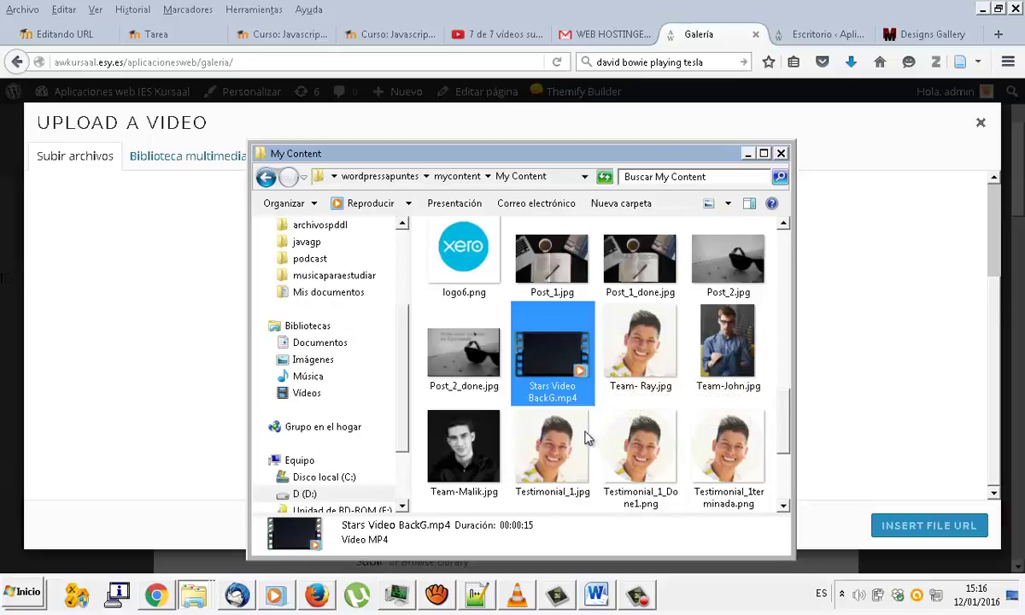
scroll(556, 382, "down", 2)
scroll(553, 387, "up", 1)
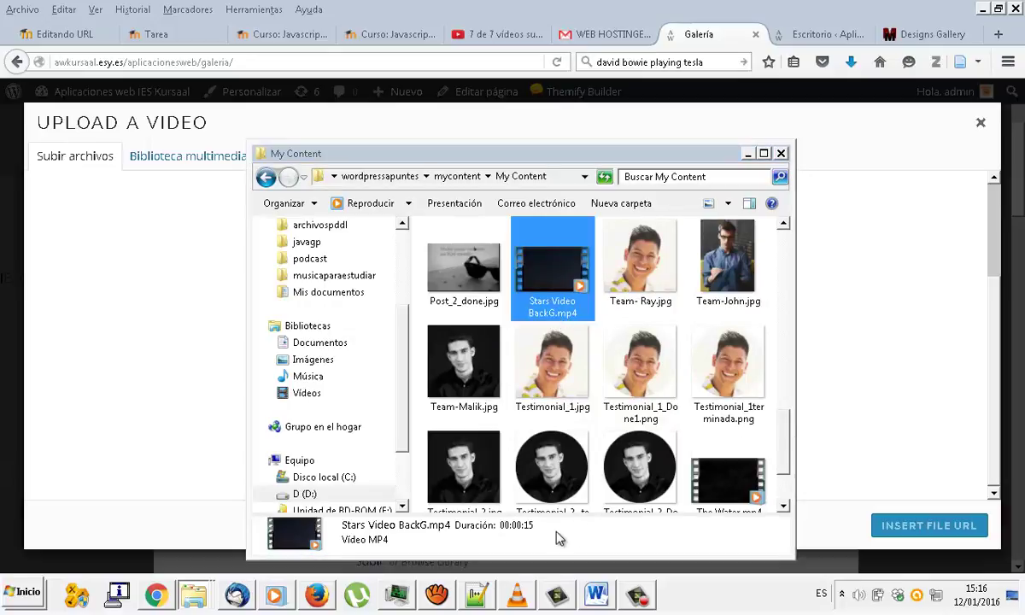
right_click(548, 291)
left_click(588, 413)
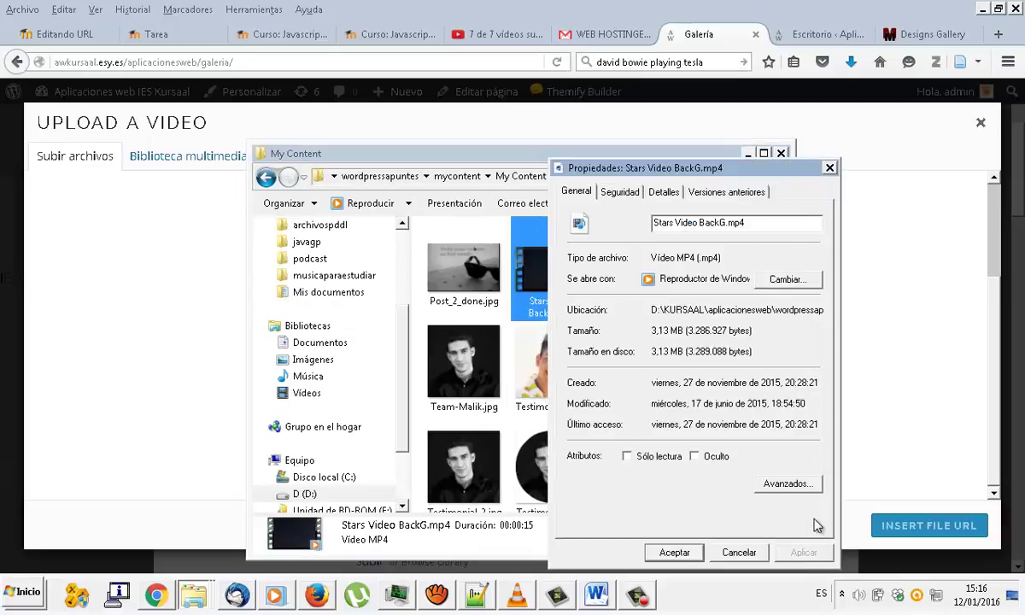
left_click(739, 552)
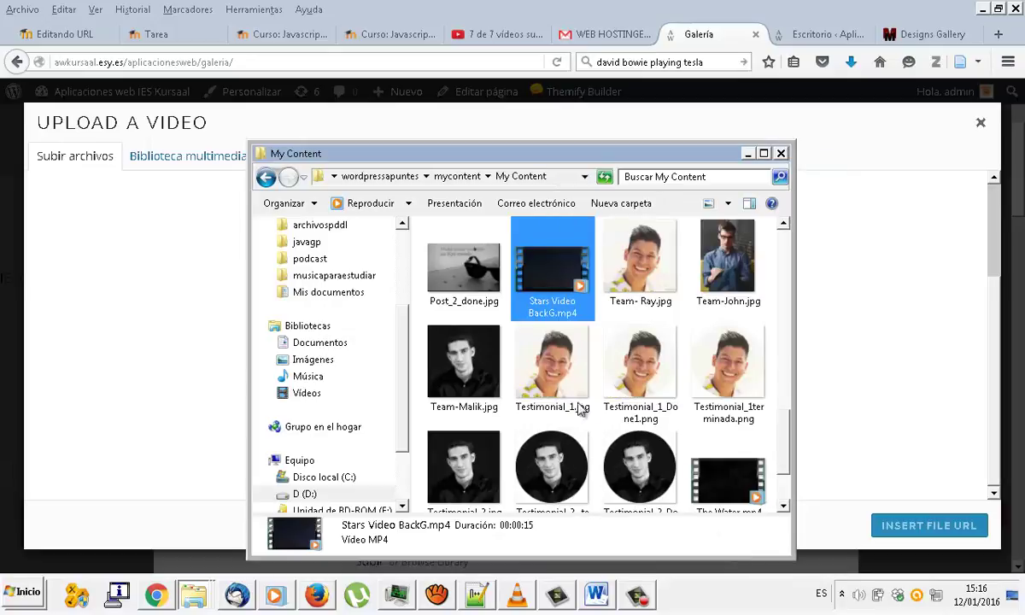
key("Escape")
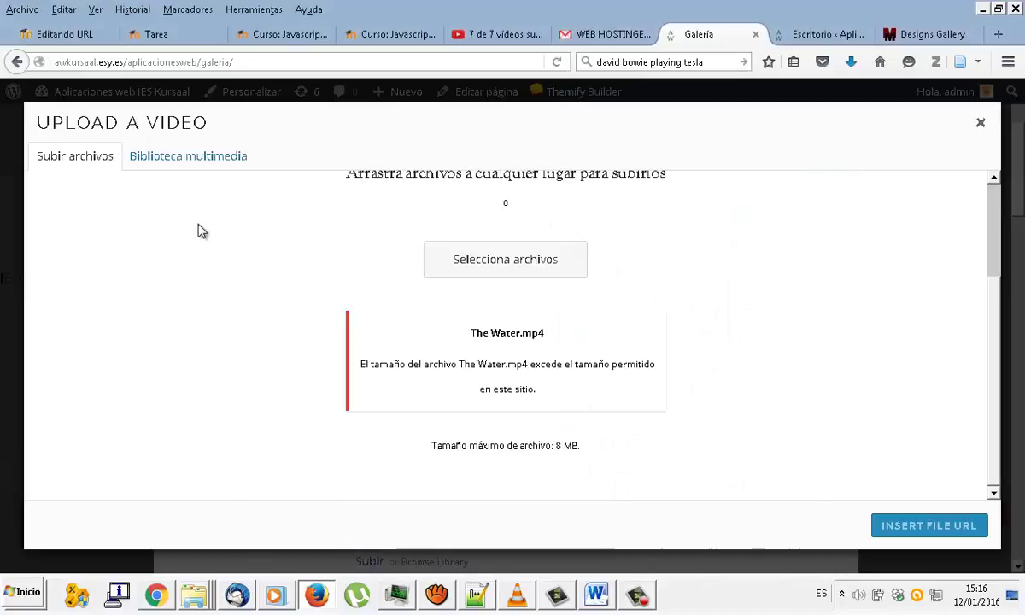
Insert Stars-Video-BackG.mp4 from the existing media library as the row's background video.
left_click(208, 155)
left_click(212, 275)
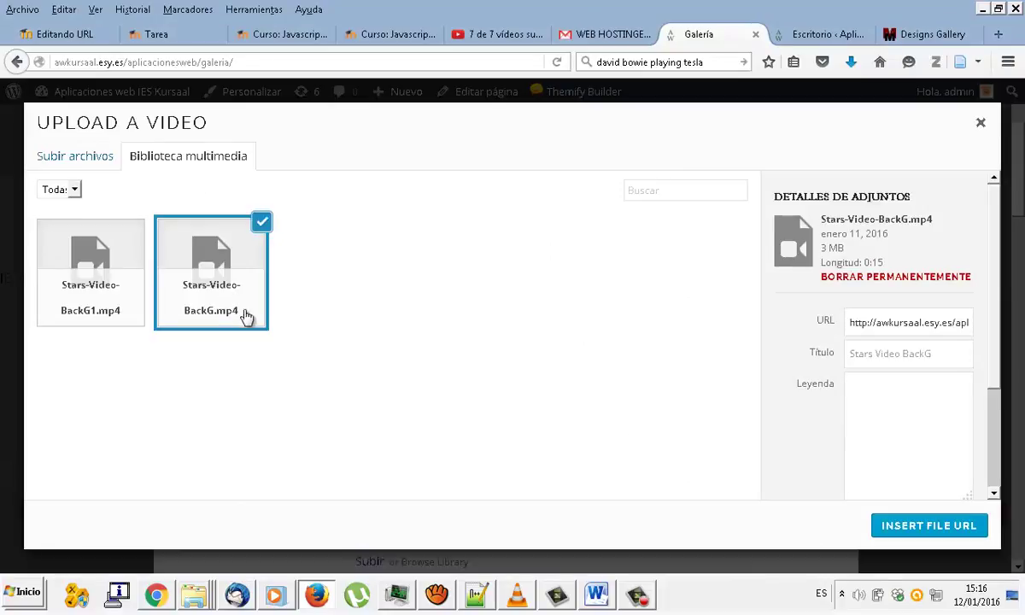
left_click(930, 527)
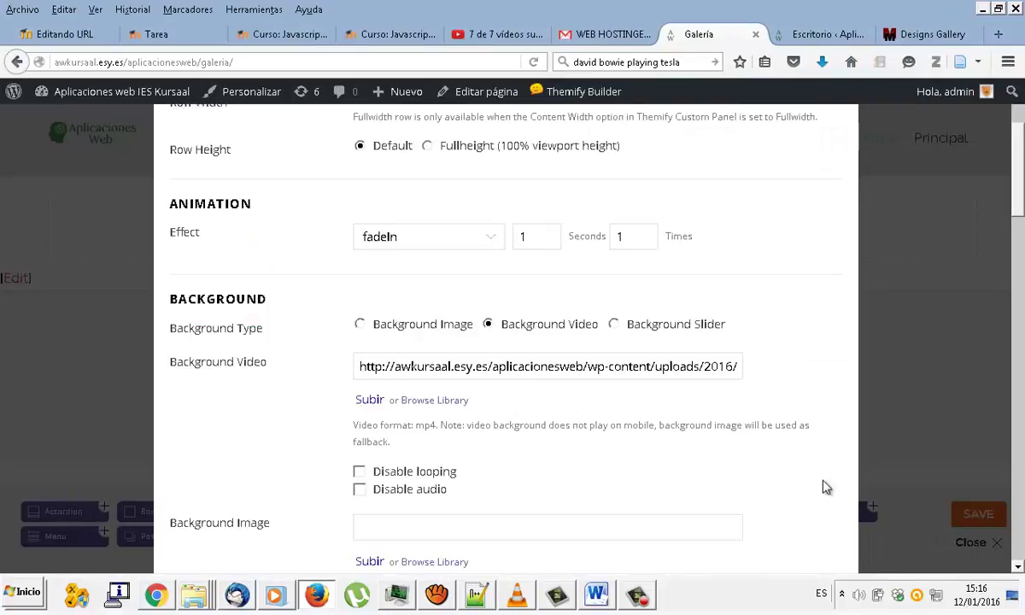
Disable the audio of the row's background video.
scroll(750, 452, "down", 5)
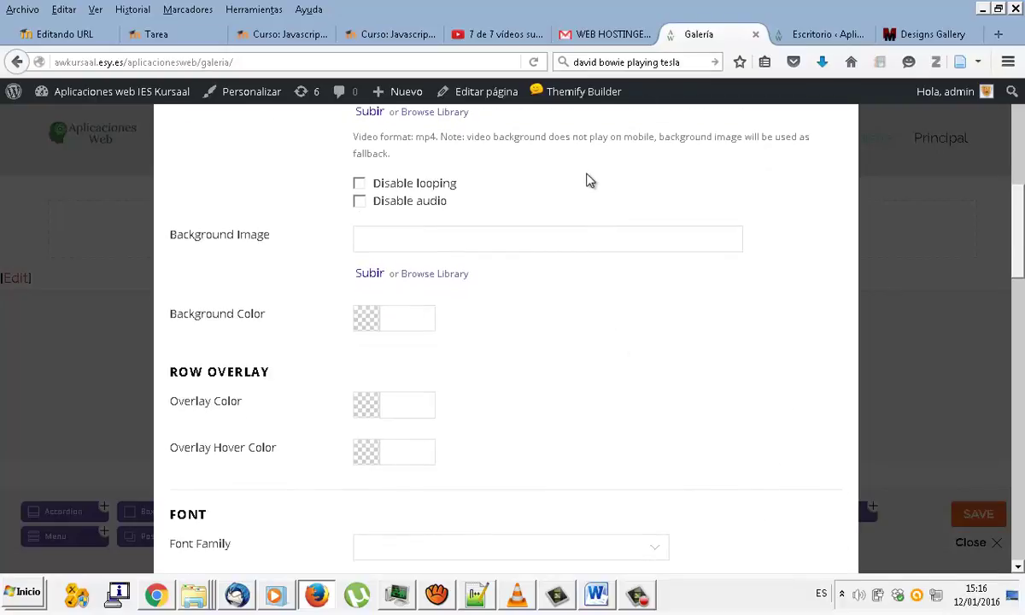
scroll(505, 342, "up", 3)
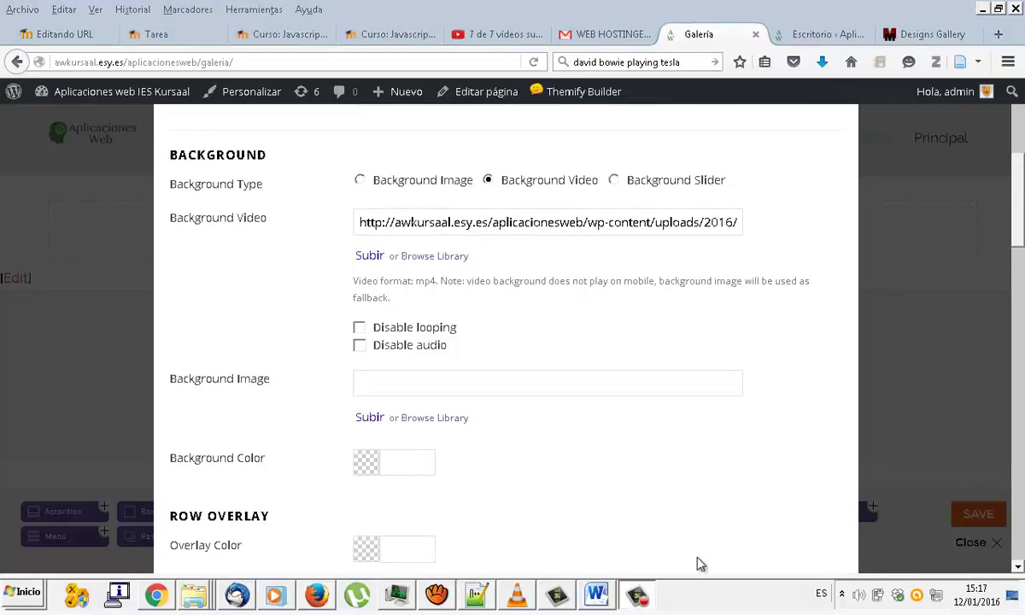
left_click(359, 348)
Set the row's top and bottom padding to 390 px and save the row styling.
scroll(335, 374, "down", 4)
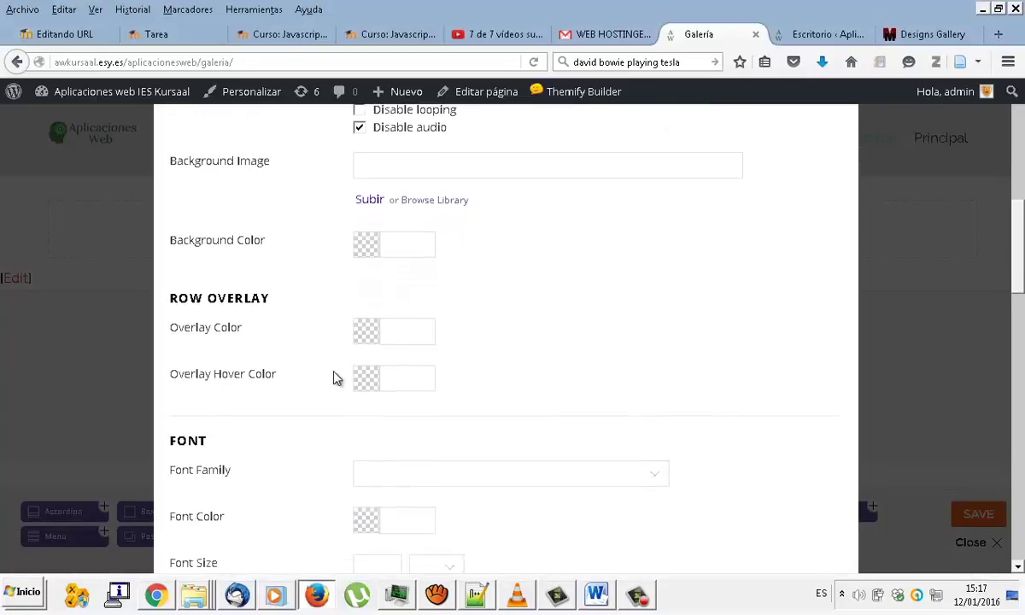
scroll(335, 380, "down", 10)
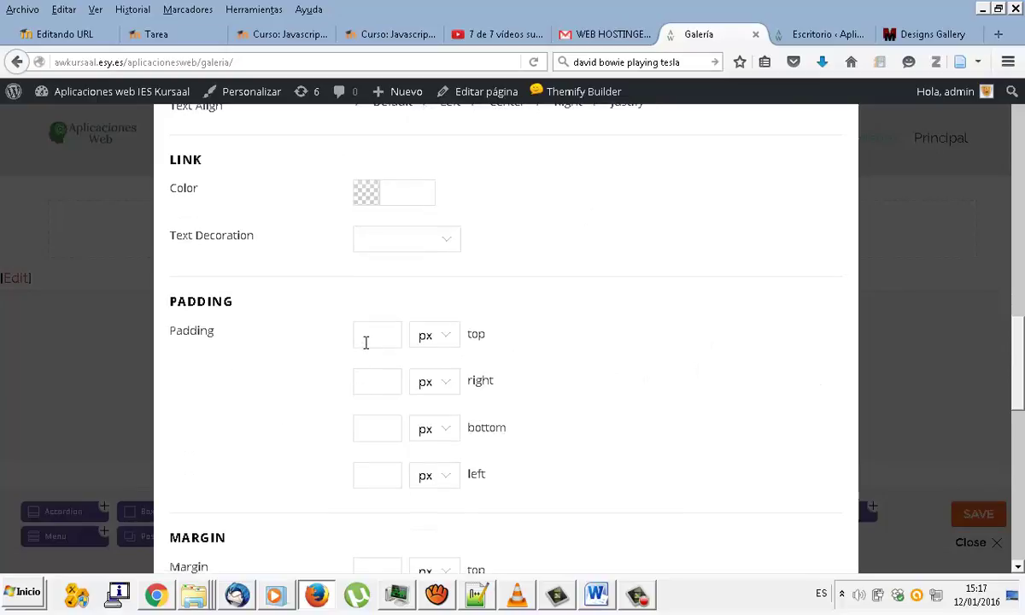
left_click(366, 342)
type("390")
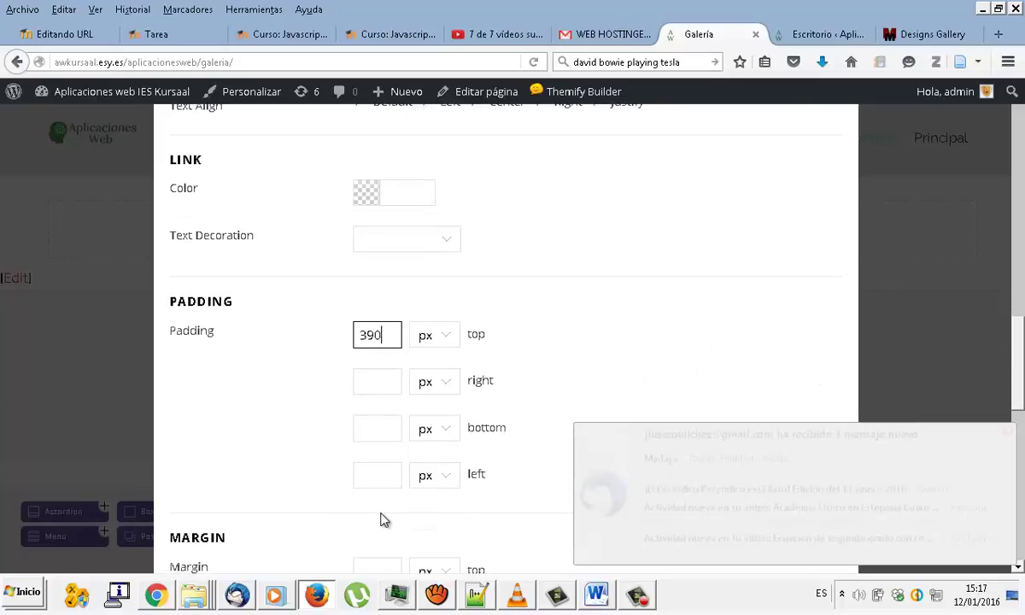
left_click(377, 429)
type("390")
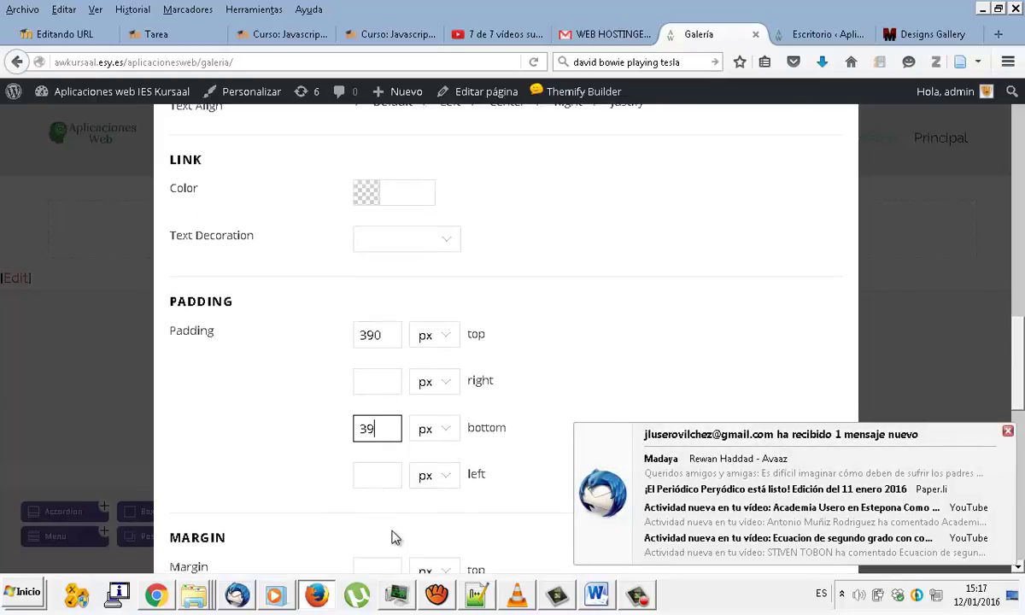
key("Tab")
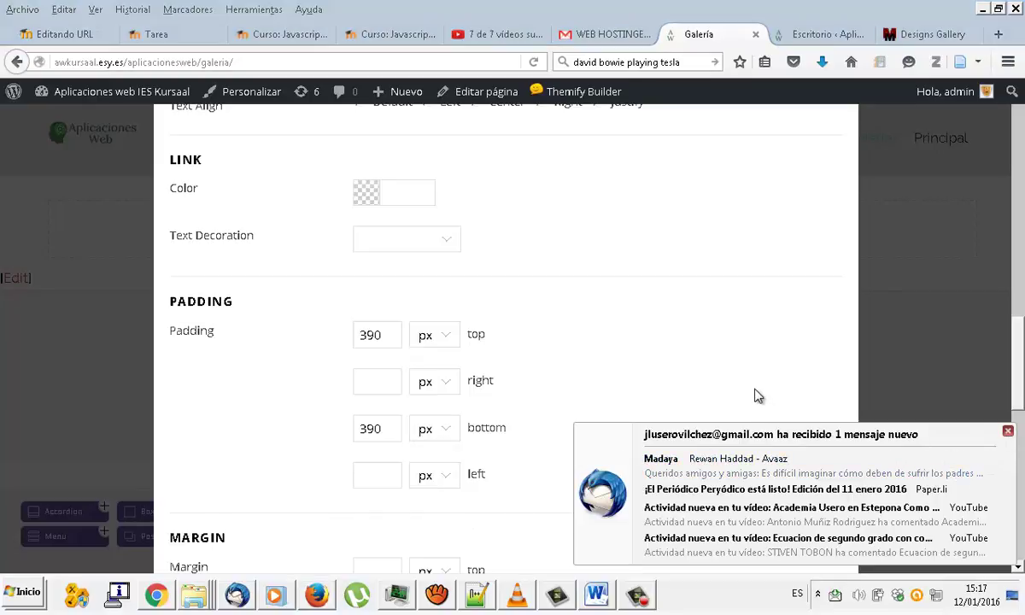
scroll(759, 394, "down", 5)
scroll(758, 401, "down", 5)
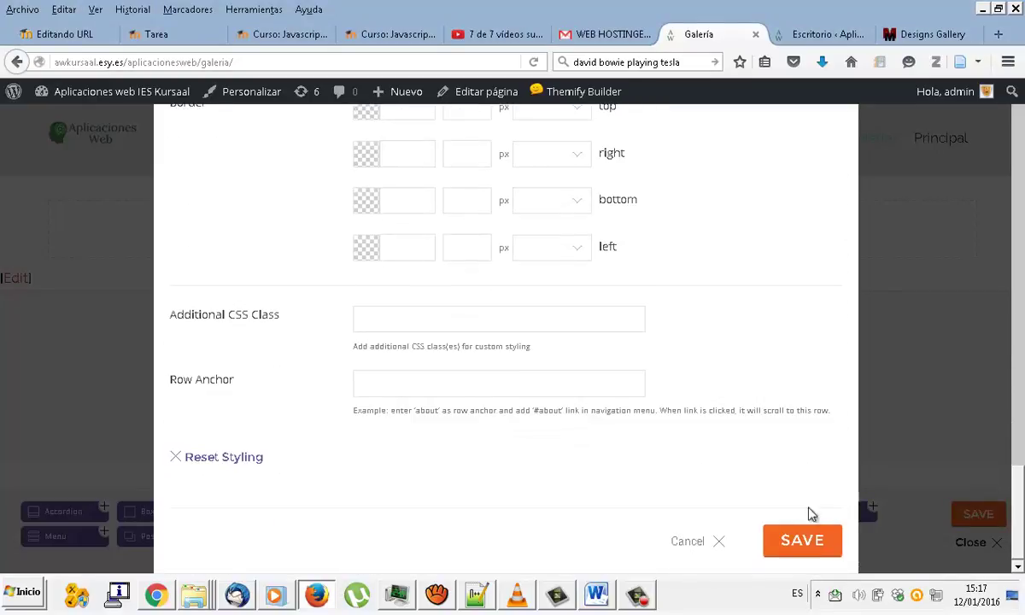
left_click(805, 544)
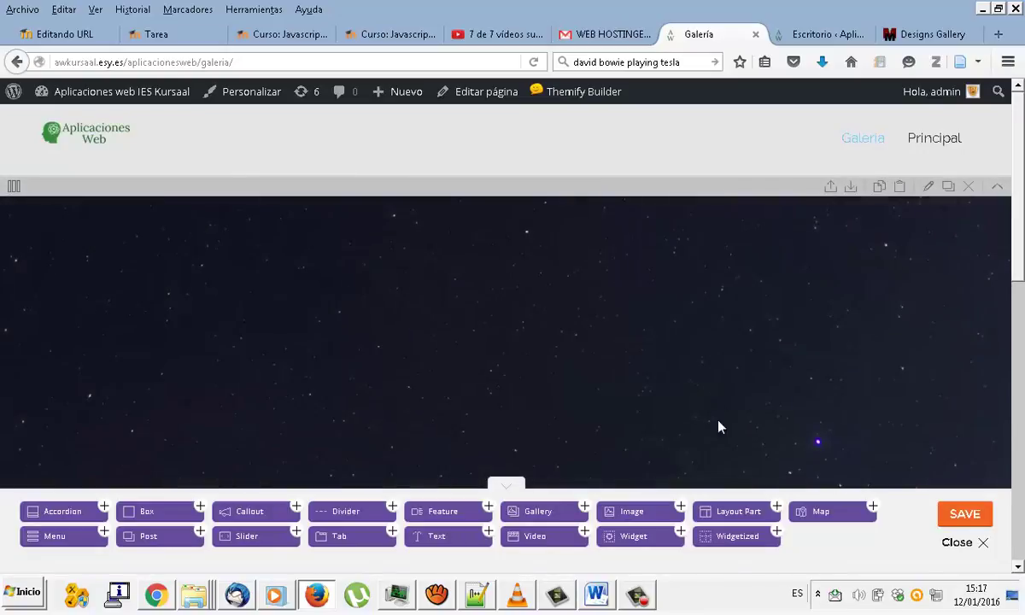
Examine the row's height and its playing video background over the full length of the page.
scroll(737, 358, "down", 2)
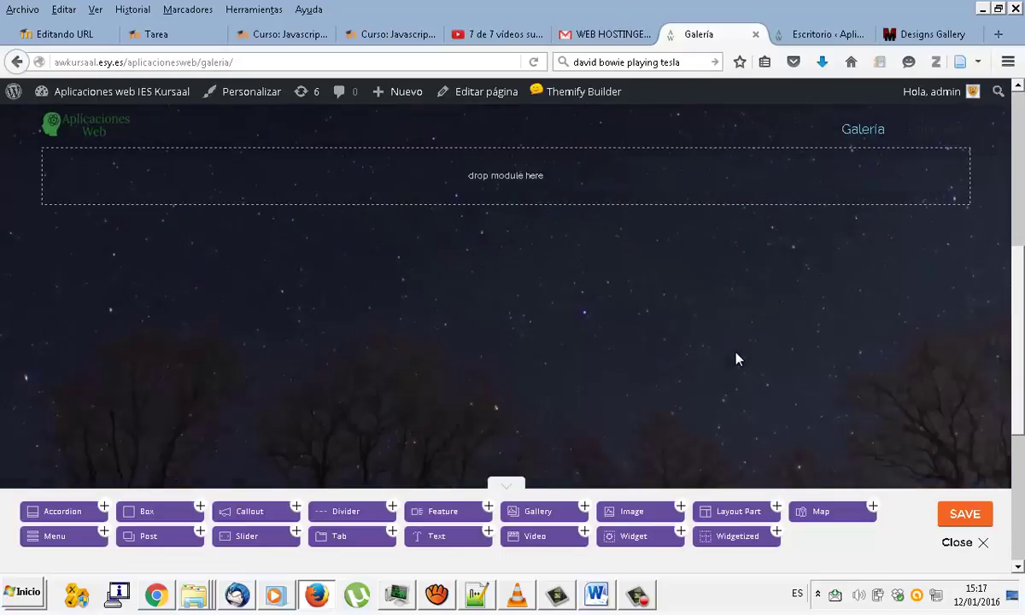
scroll(736, 358, "down", 5)
scroll(737, 355, "up", 5)
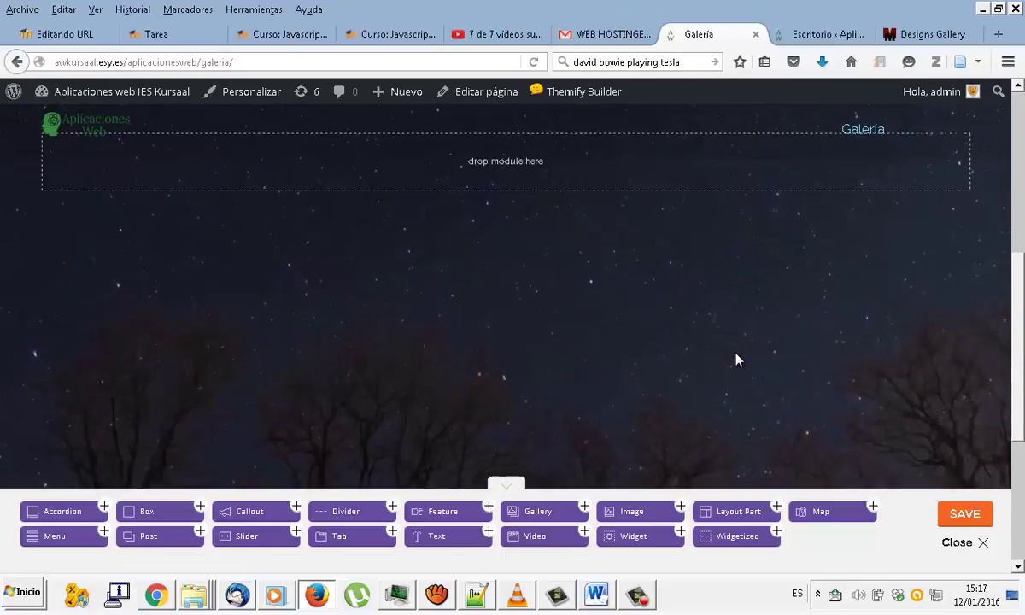
scroll(740, 358, "up", 2)
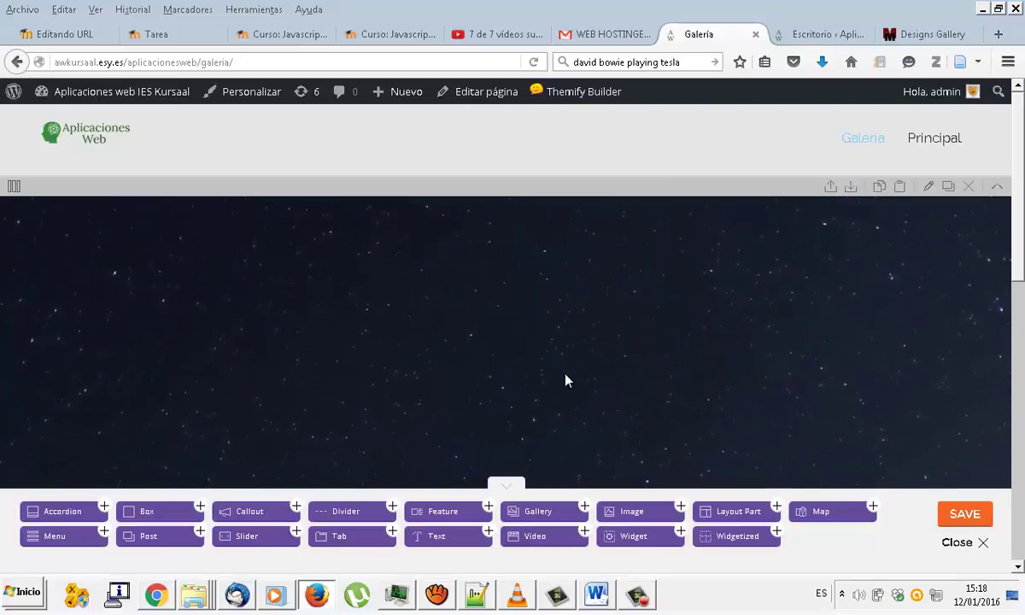
scroll(556, 374, "down", 3)
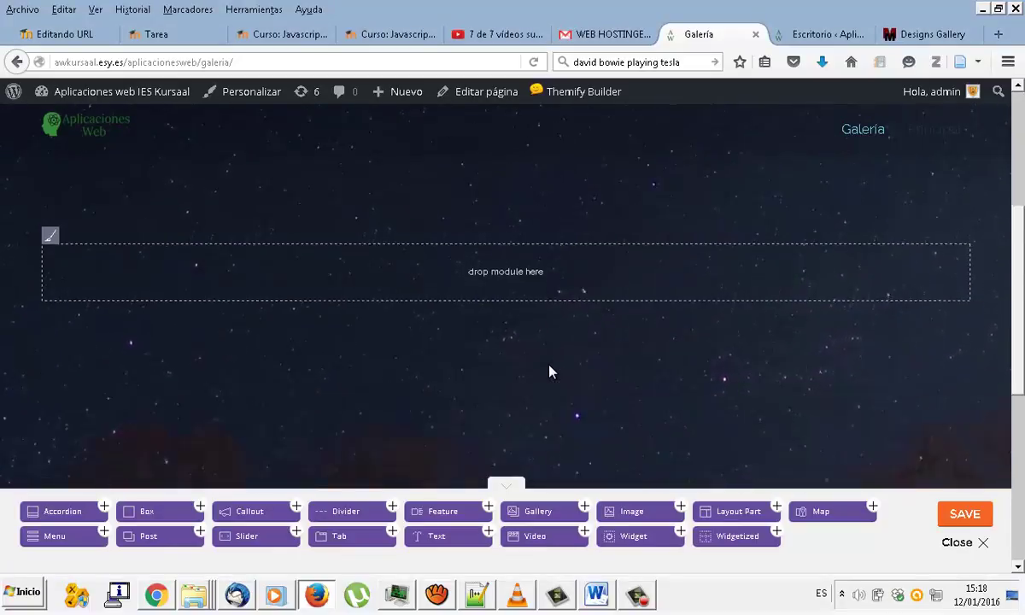
scroll(549, 369, "down", 3)
scroll(545, 308, "up", 3)
scroll(551, 376, "up", 1)
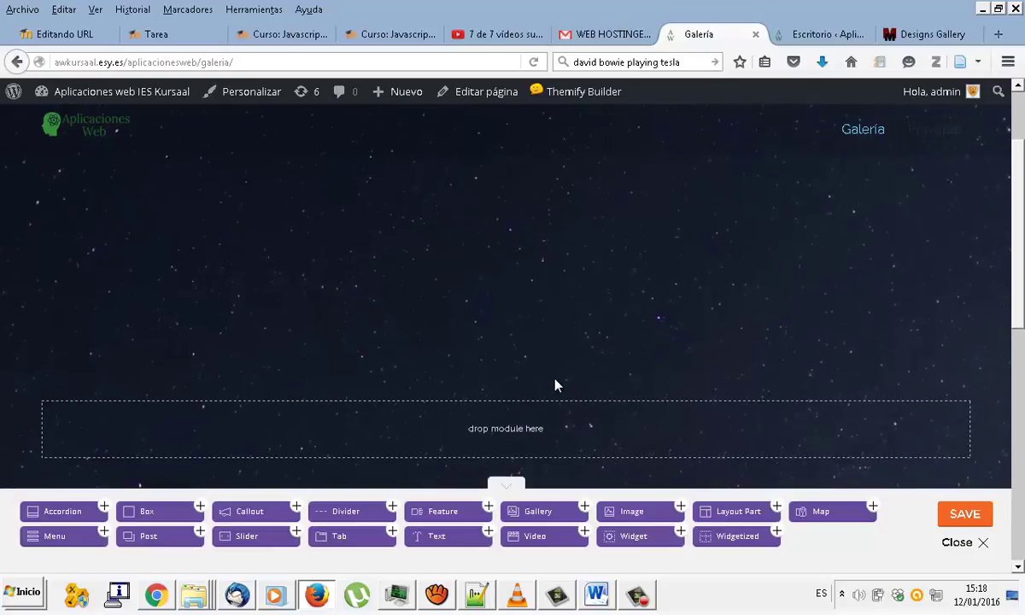
scroll(553, 384, "down", 1)
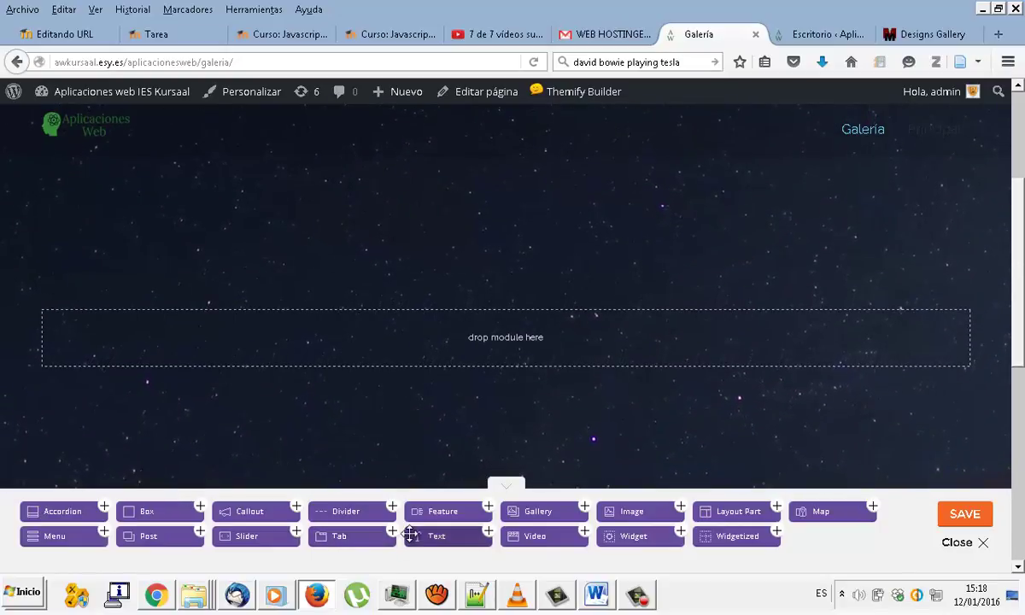
Add a Text module without content to the video background row and save the page in the builder.
left_click_drag(414, 534, 480, 348)
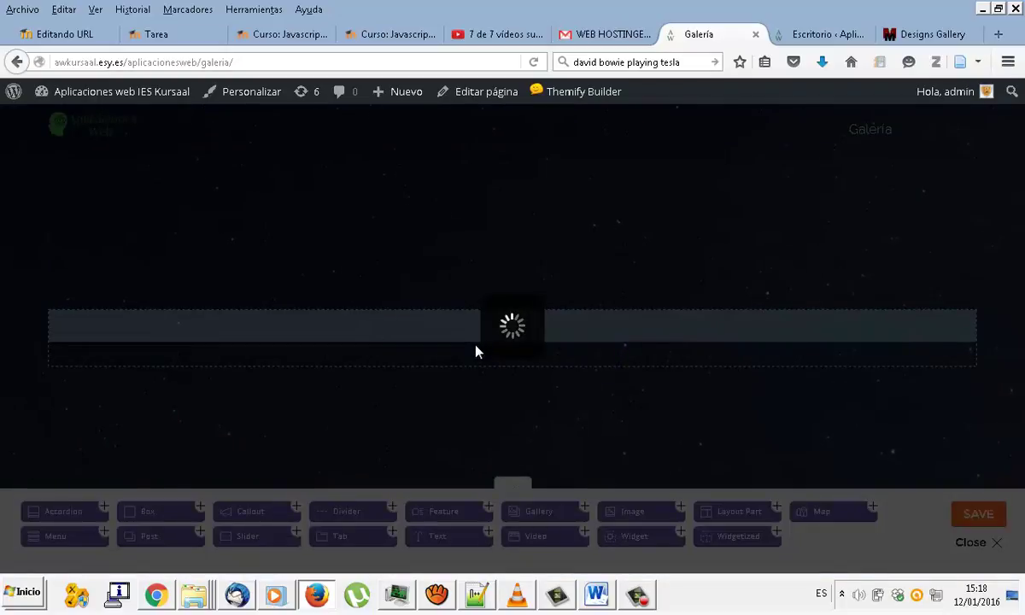
scroll(602, 390, "down", 3)
scroll(606, 393, "down", 3)
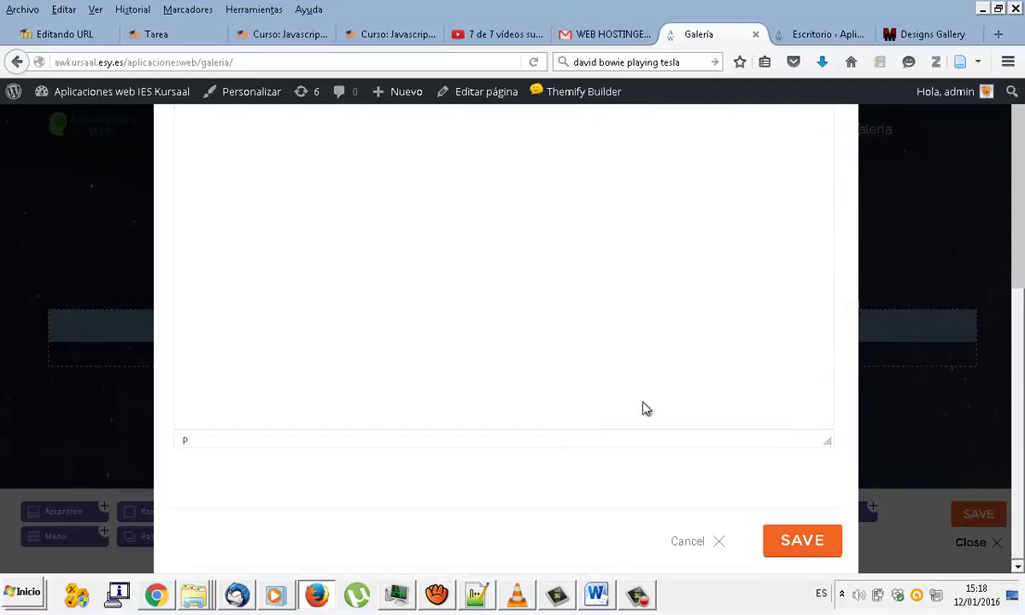
left_click(785, 543)
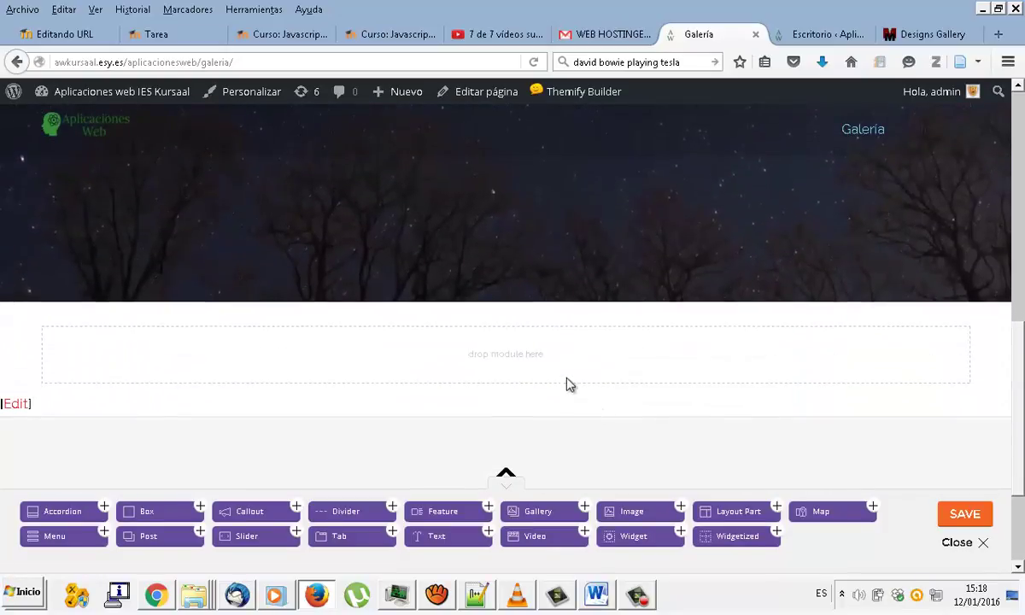
mouse_move(555, 373)
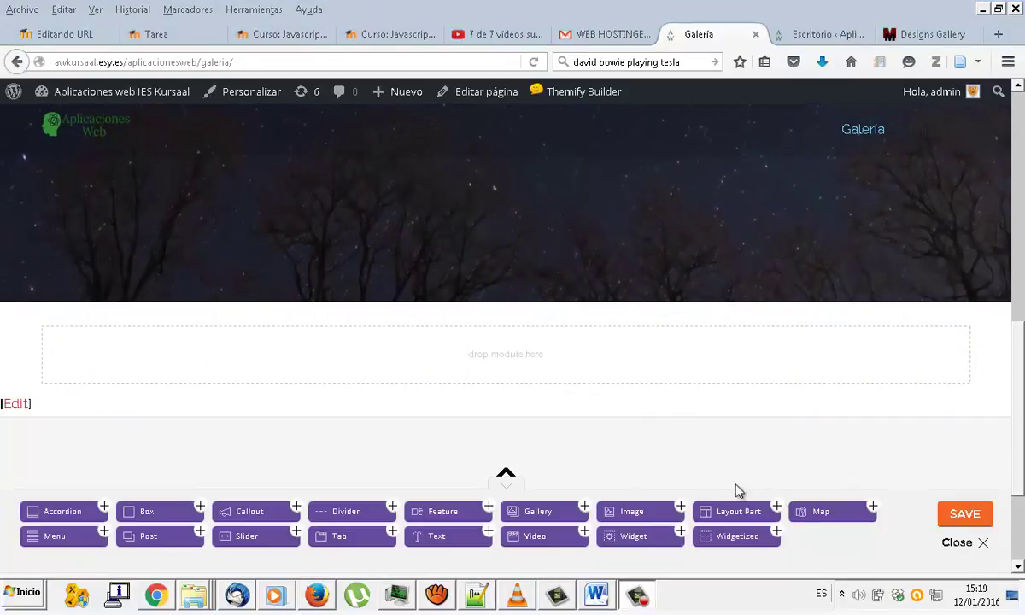
left_click(948, 519)
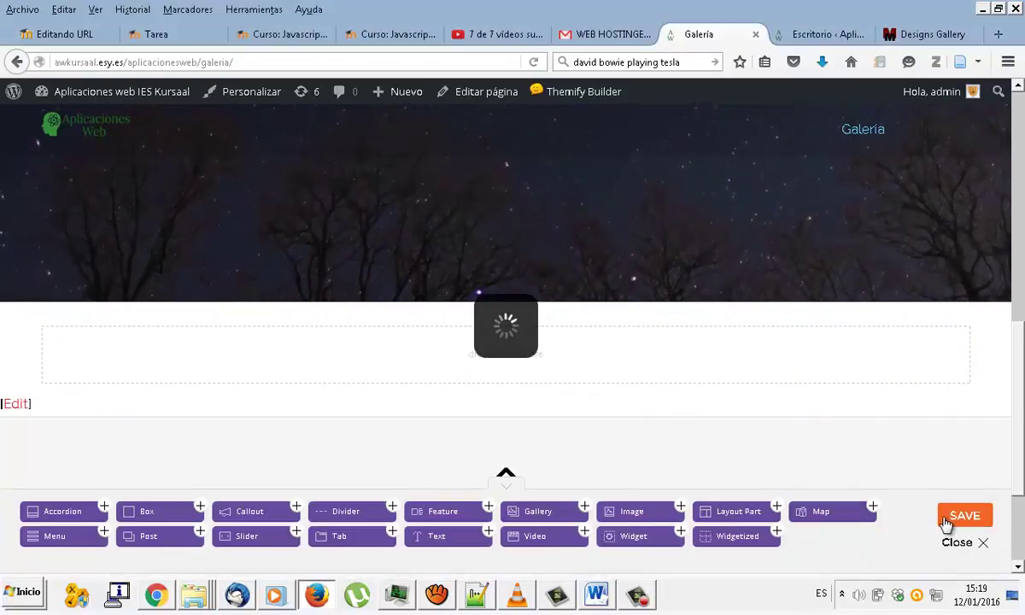